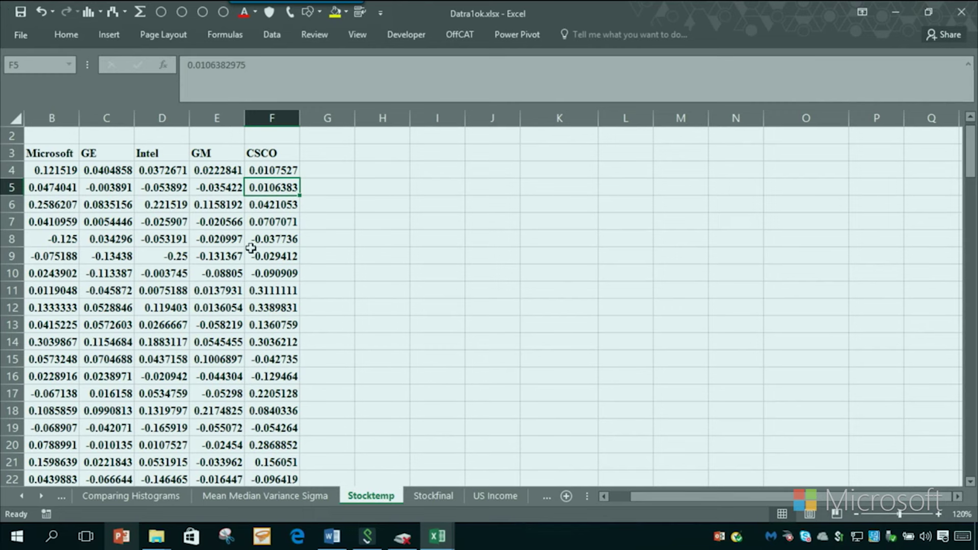
Start the Descriptive Statistics tool from the data analysis tools
click(276, 39)
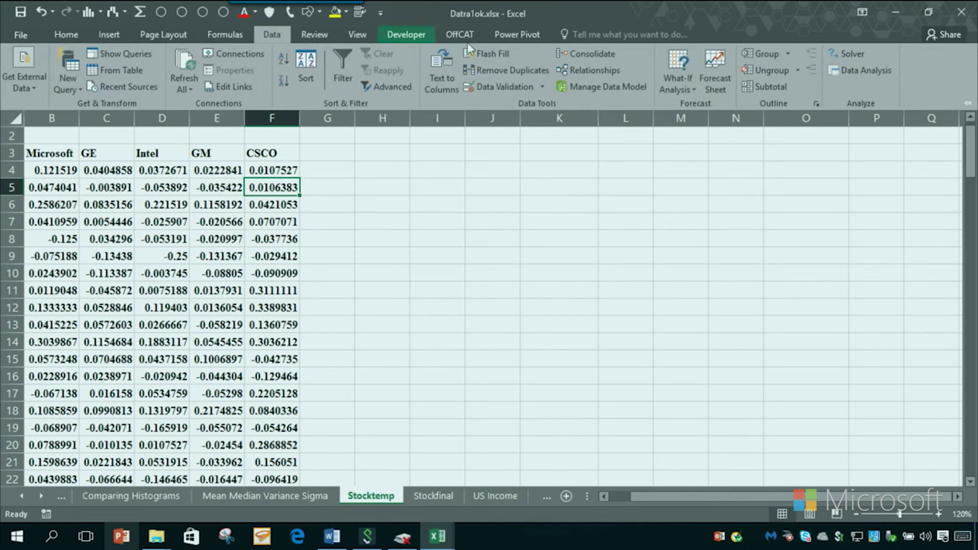
click(848, 73)
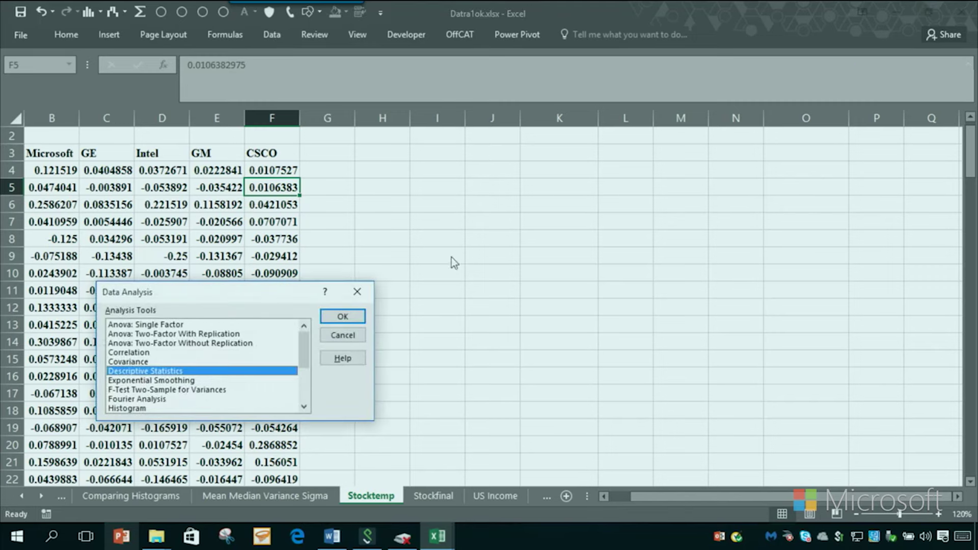
drag(298, 291, 670, 162)
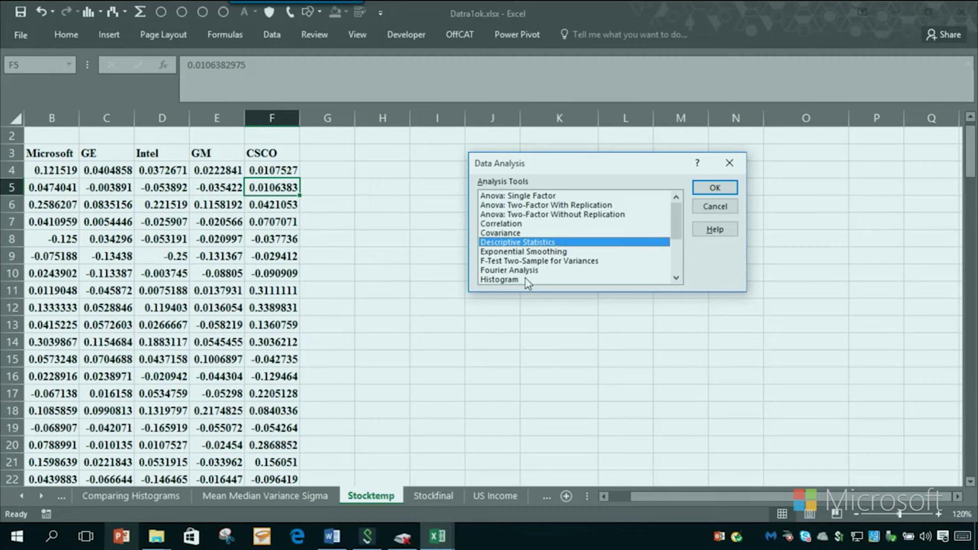
click(700, 190)
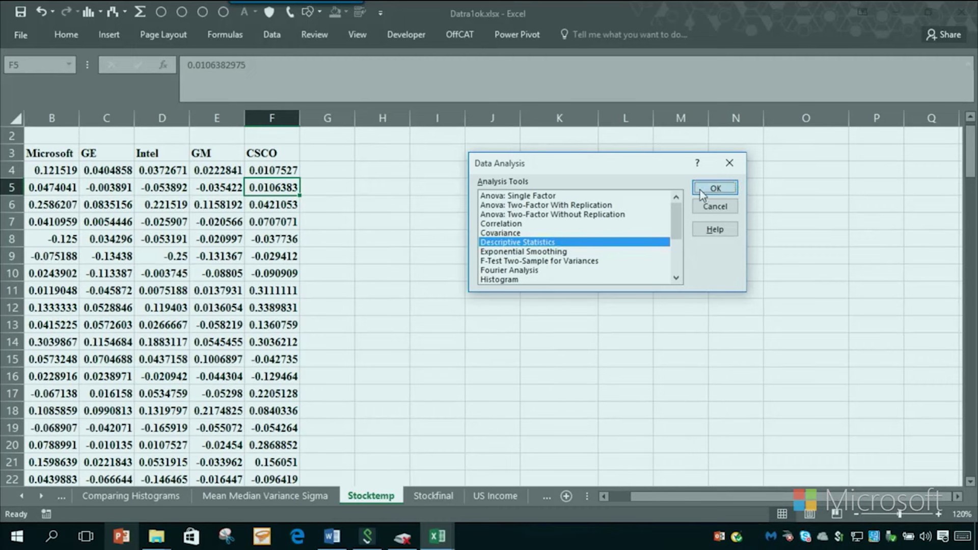
drag(601, 114, 680, 109)
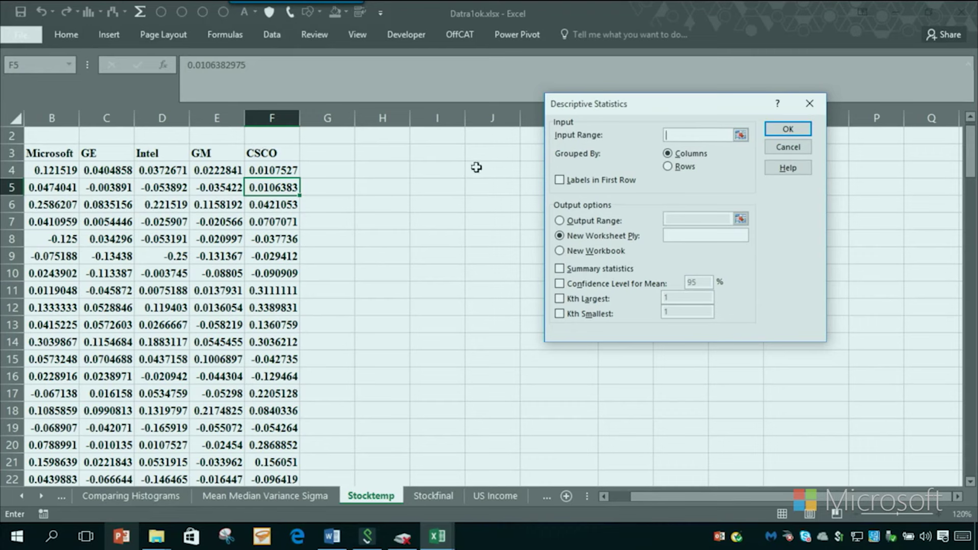
Set the input range to the GM and CSCO columns, $E$3:$F$133, with labels in the first row
click(560, 180)
click(681, 135)
click(220, 155)
key(shift+Right)
key(ctrl+shift+Down)
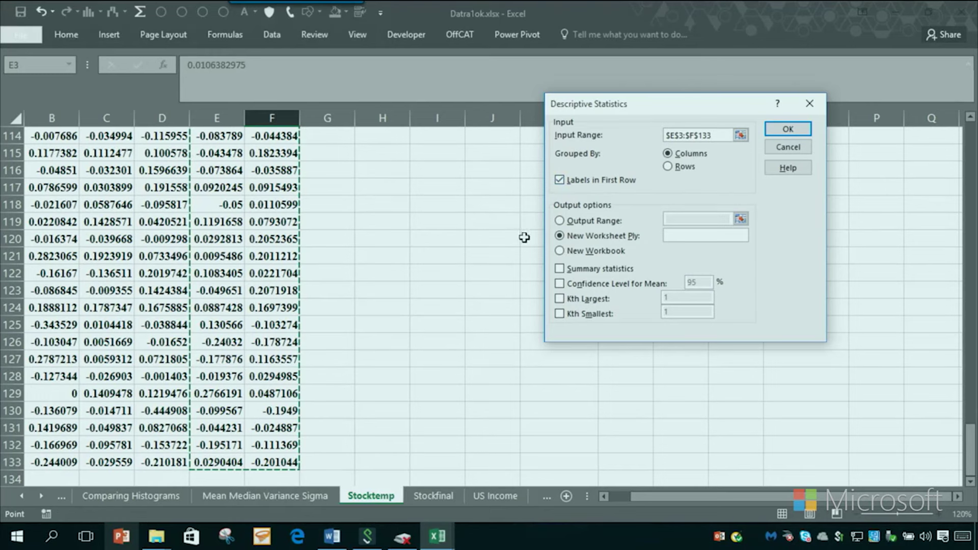
Generate summary statistics for both stocks with the output range starting at $I$6
click(564, 223)
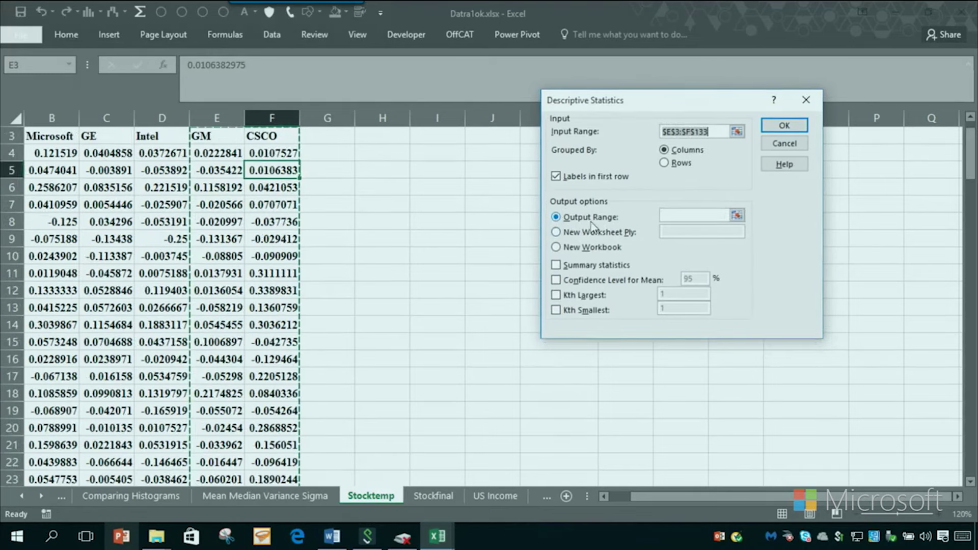
click(671, 214)
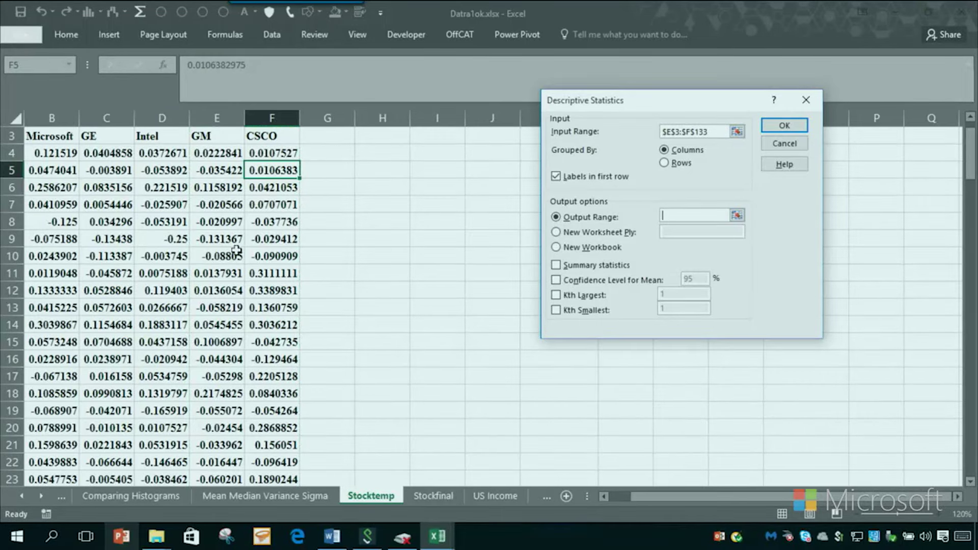
click(427, 184)
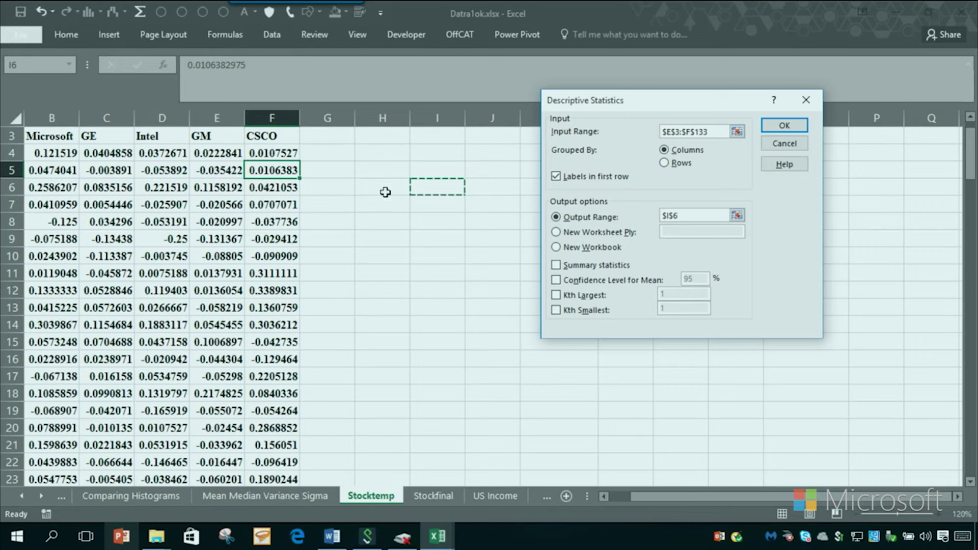
click(556, 266)
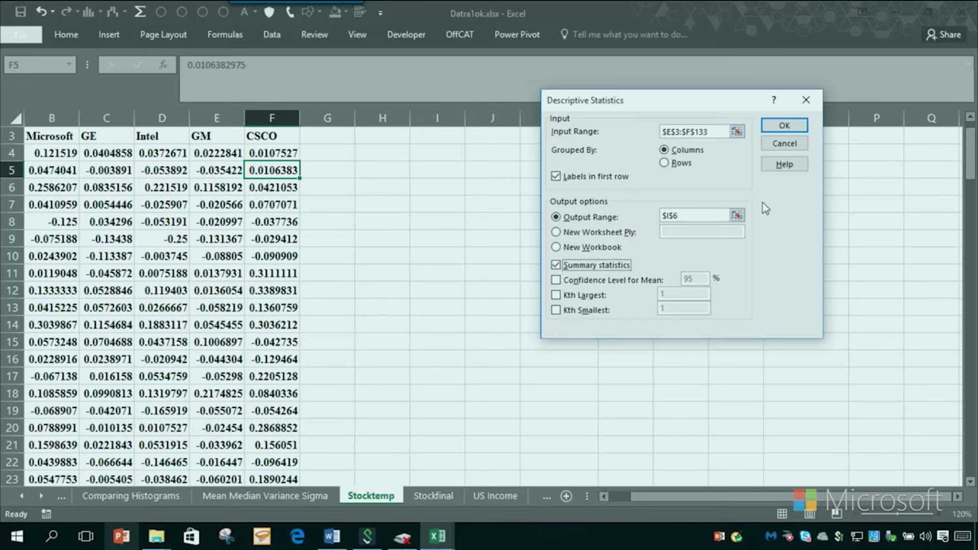
click(778, 130)
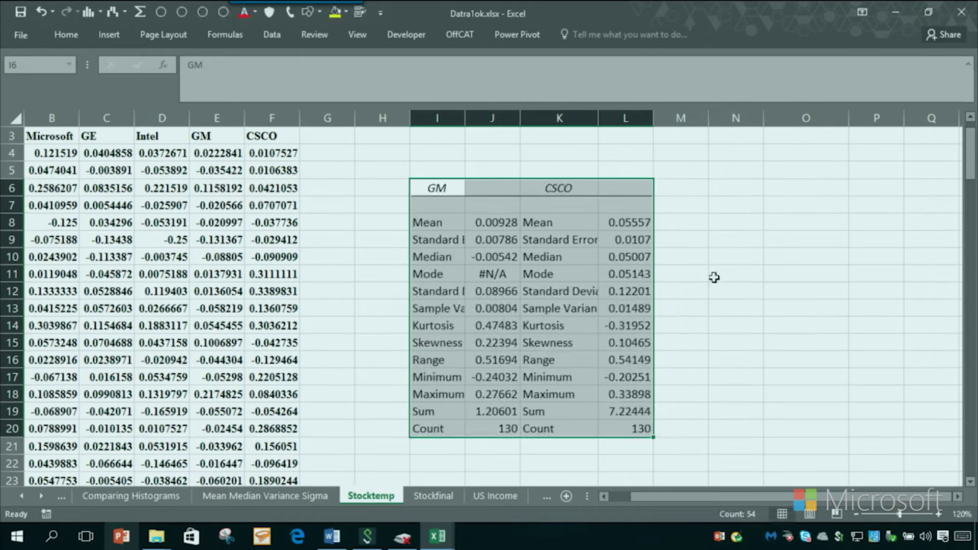
Make the GM and CSCO statistics table bold and widen its columns I and L
click(939, 514)
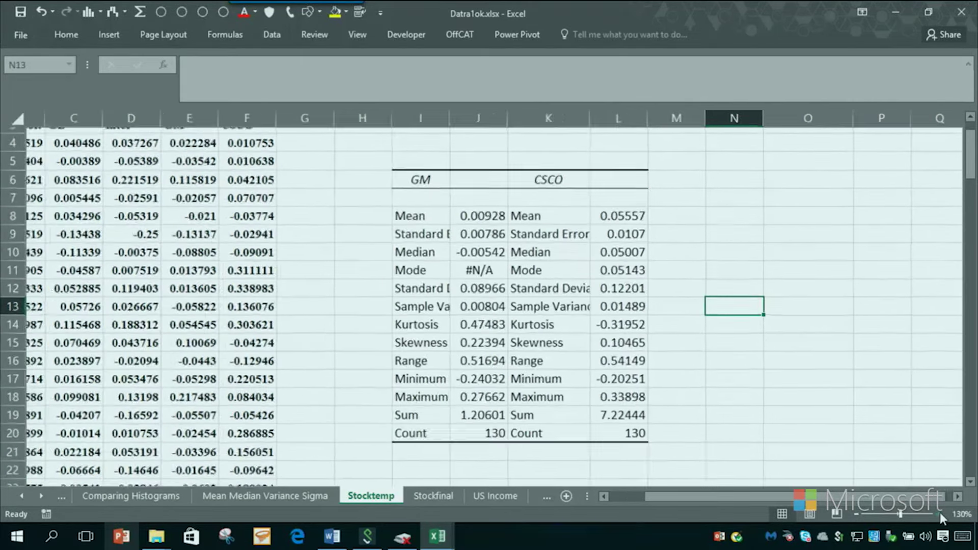
click(402, 174)
drag(402, 173, 597, 384)
scroll(560, 347, up, 2)
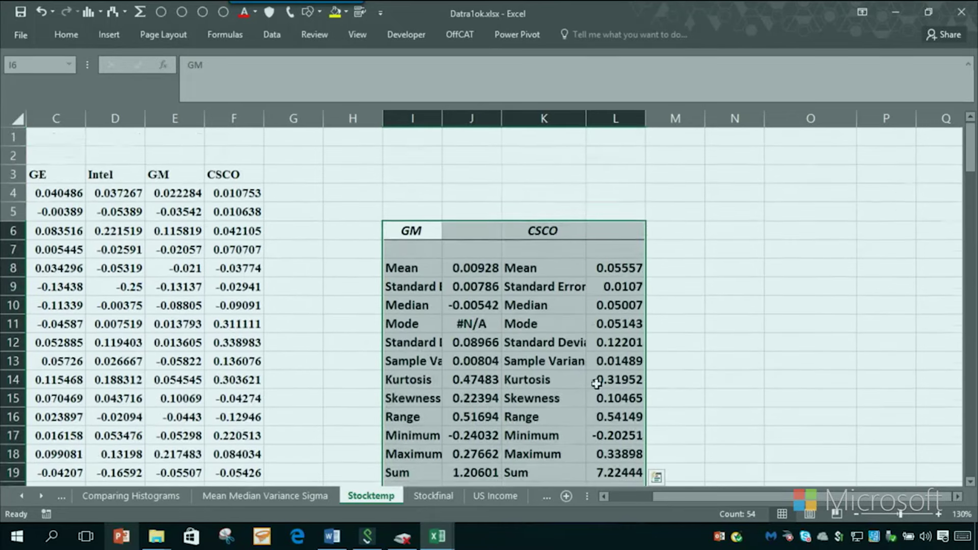
click(833, 382)
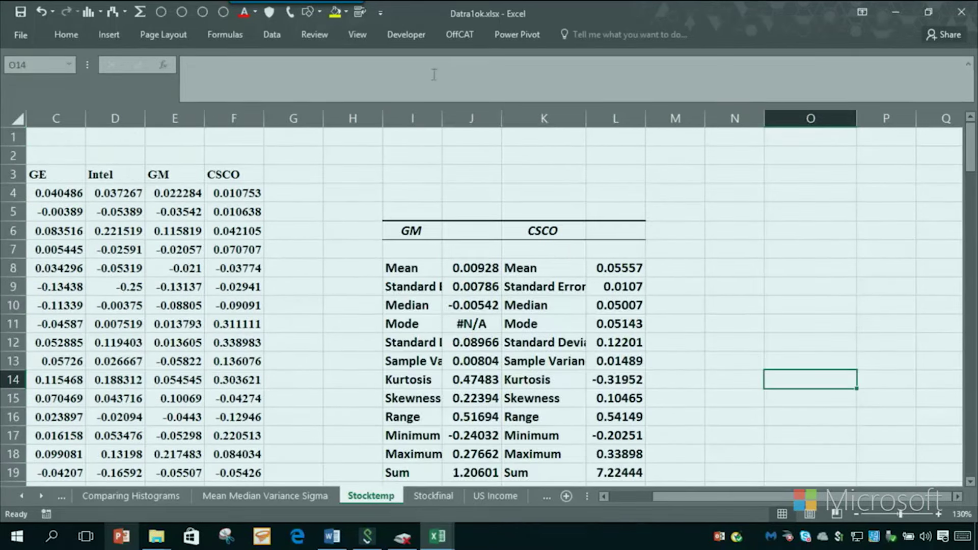
drag(442, 122, 474, 144)
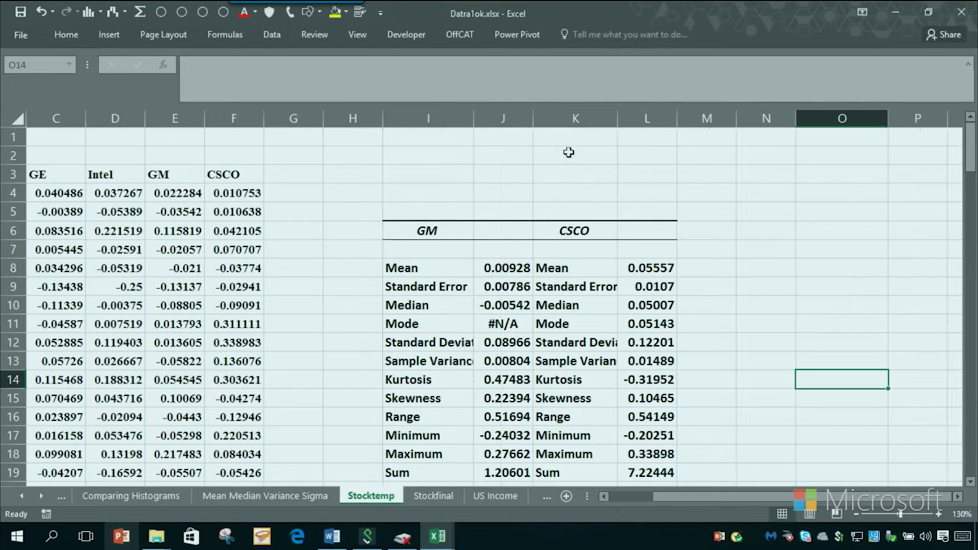
drag(677, 123, 709, 145)
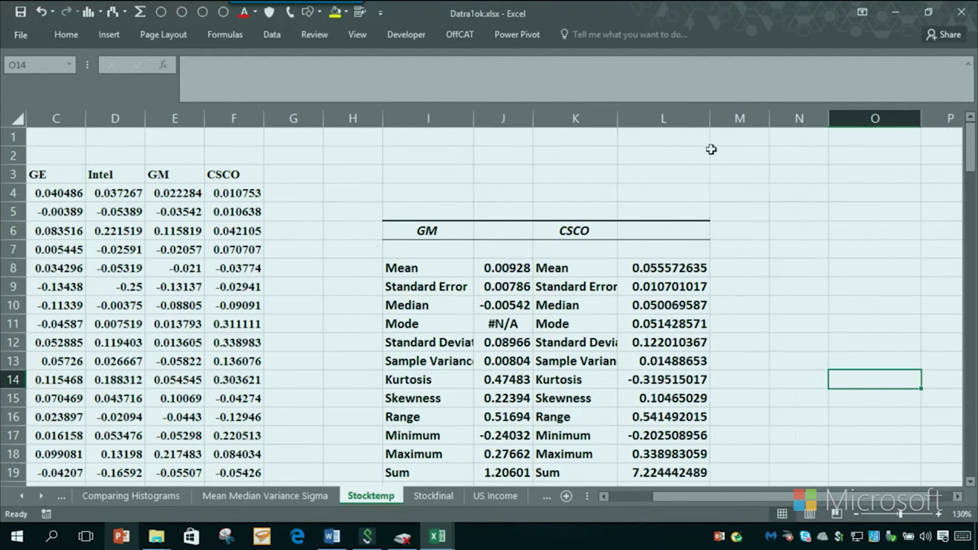
Enter the heading "Typical Value" in cell M3
click(749, 175)
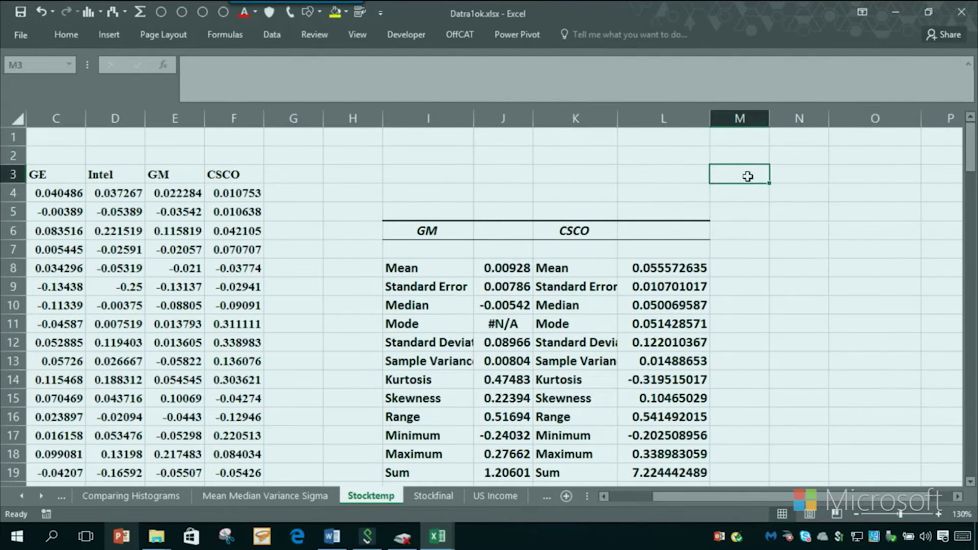
text(Typical Value)
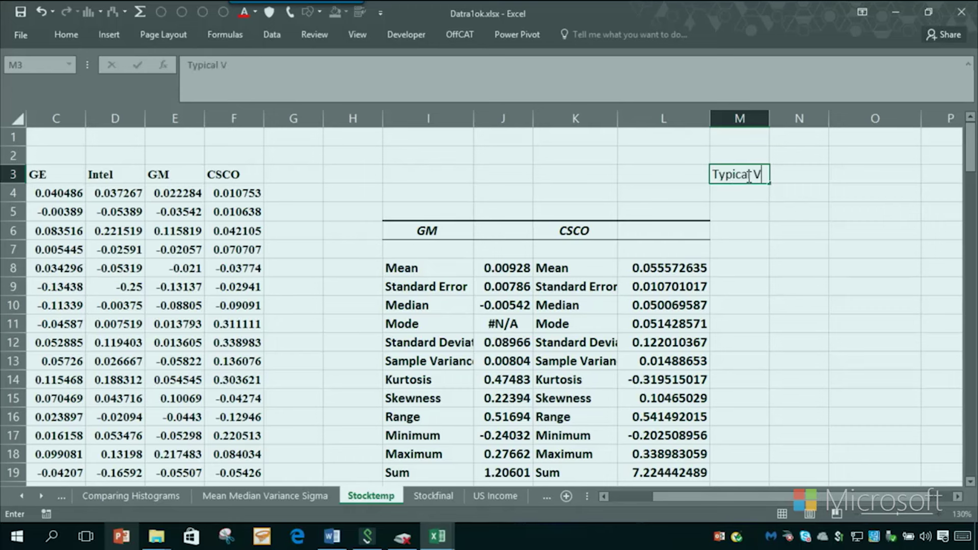
key(ctrl+Return)
key(Return)
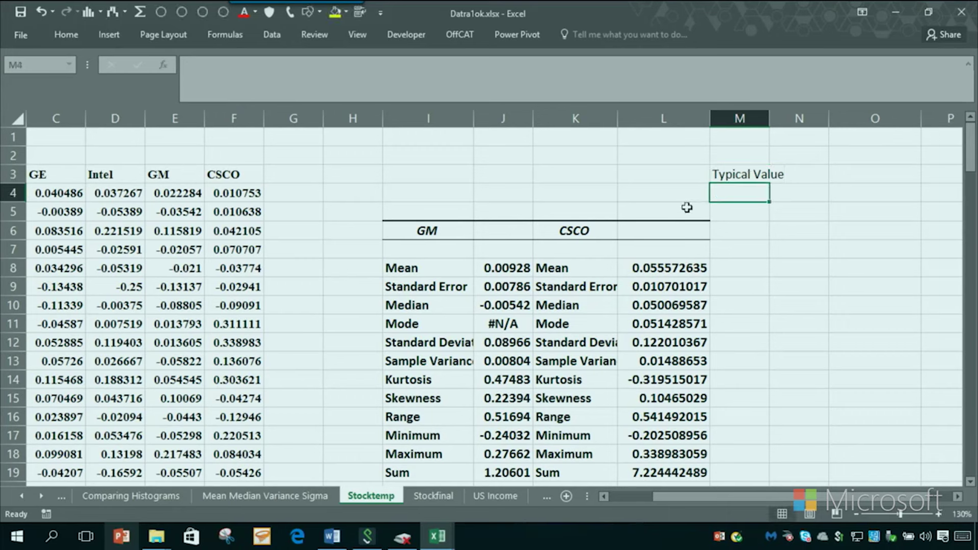
Compare the mean and median of GM and CSCO and examine GM's mode in the statistics table
click(515, 269)
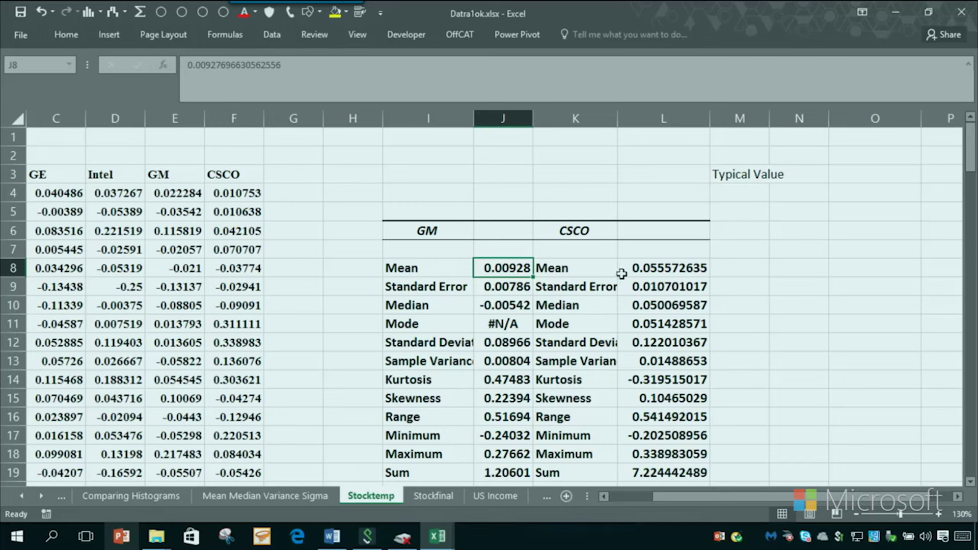
click(639, 267)
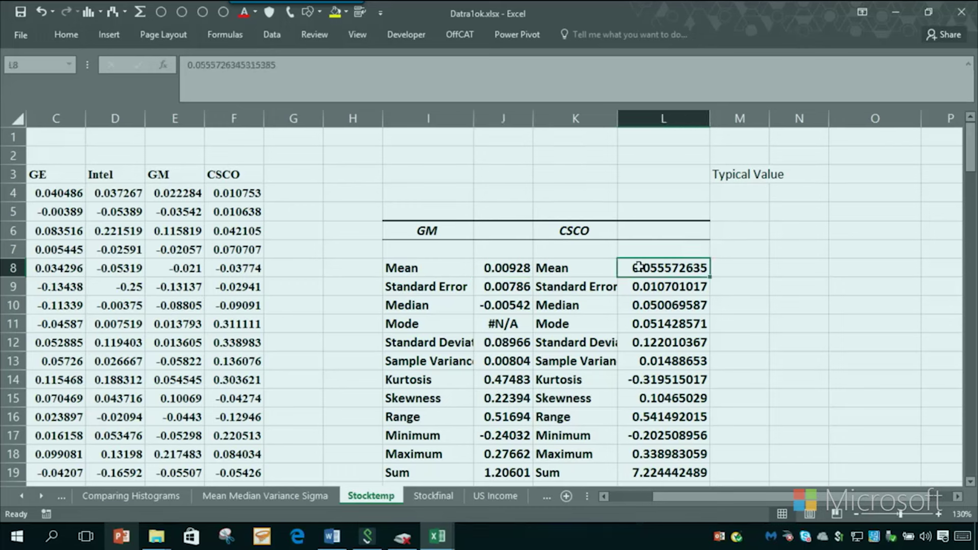
click(516, 305)
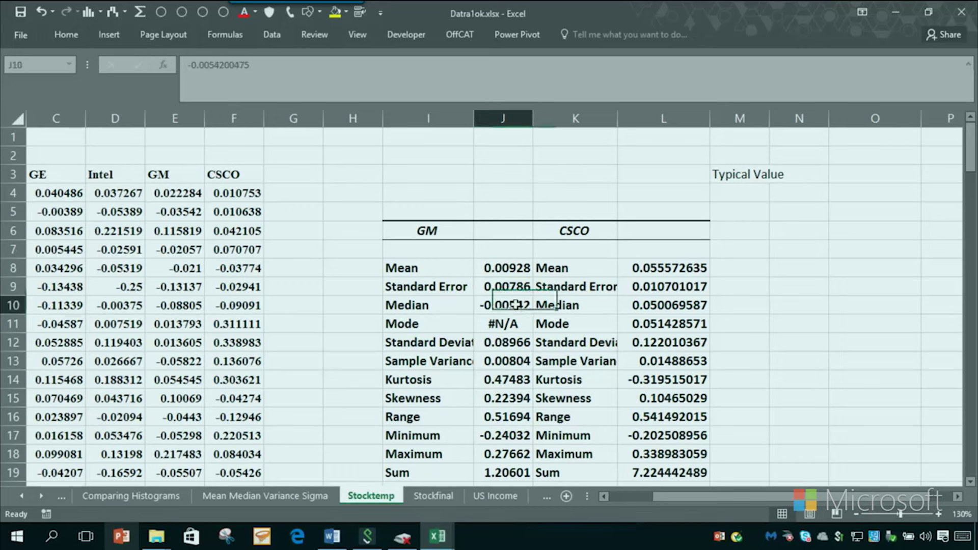
click(641, 308)
click(519, 307)
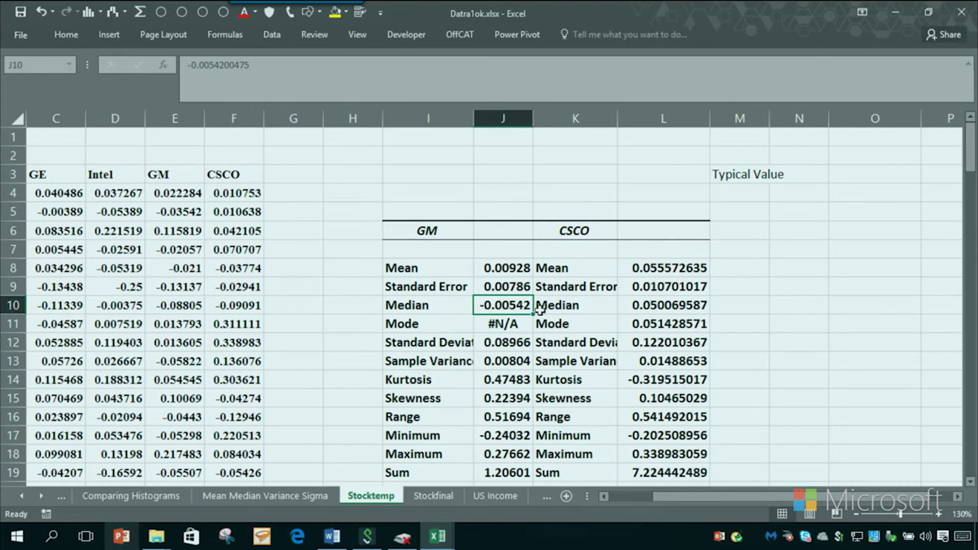
click(636, 308)
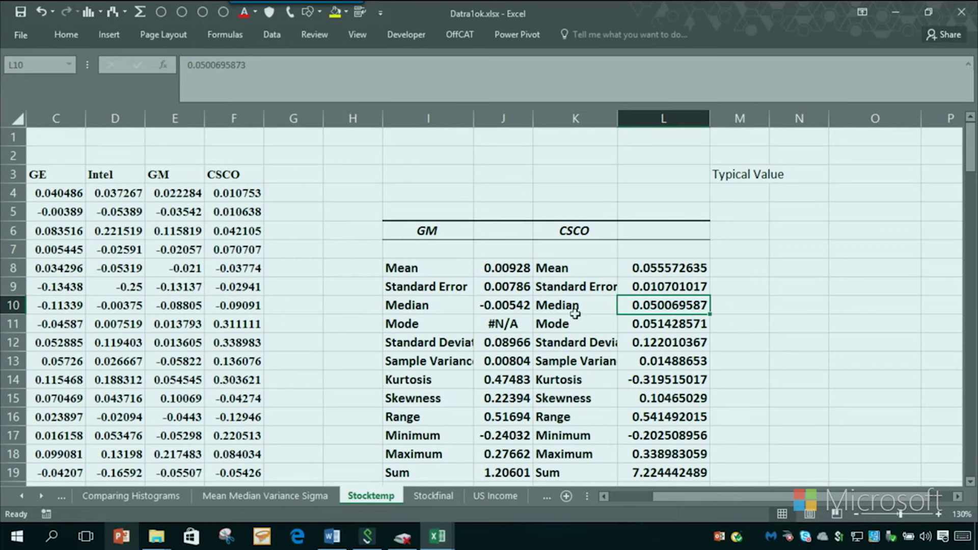
click(494, 325)
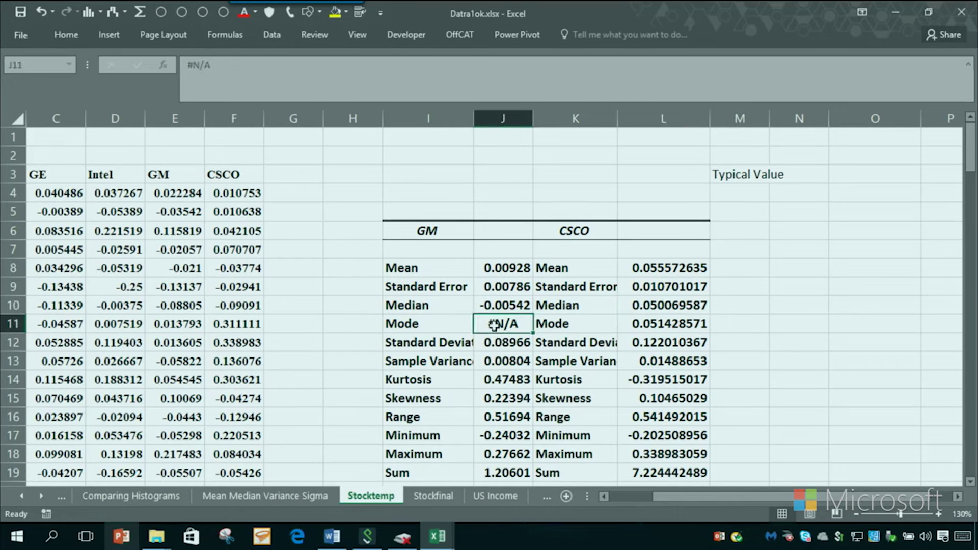
Fill the Mean, Median and Mode rows of the statistics table with yellow across columns I to L
drag(441, 270, 703, 263)
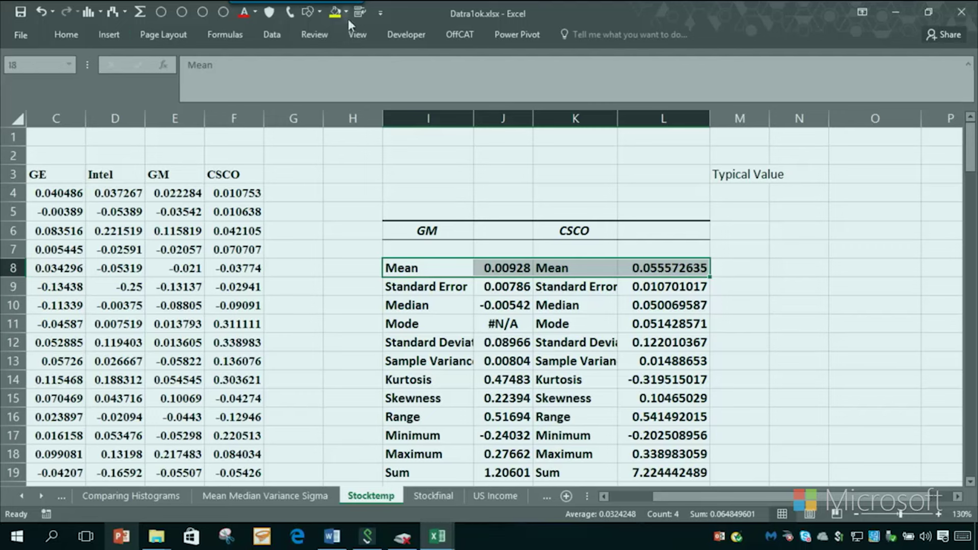
click(335, 13)
drag(430, 312, 668, 324)
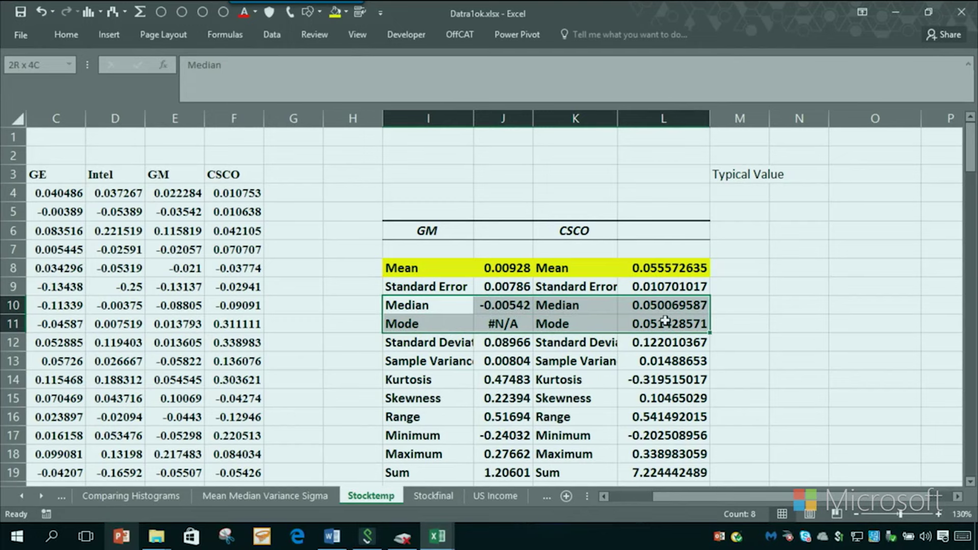
click(335, 12)
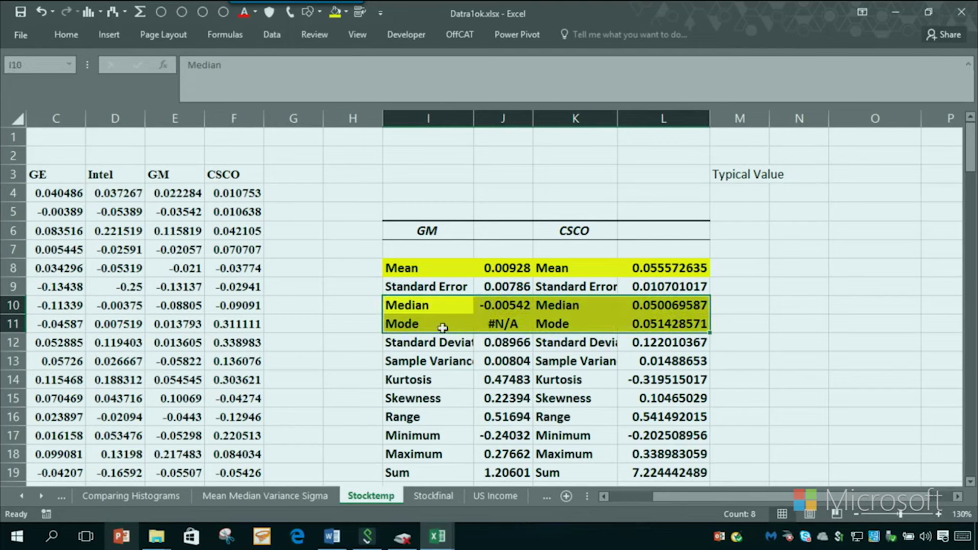
Examine the Mode values for GM and CSCO in the statistics table
click(443, 327)
click(478, 326)
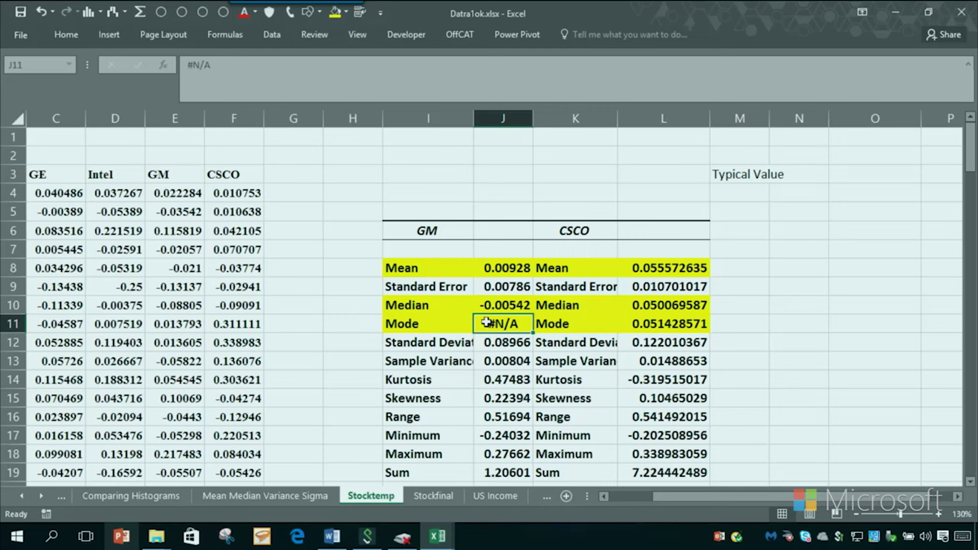
click(441, 326)
click(642, 324)
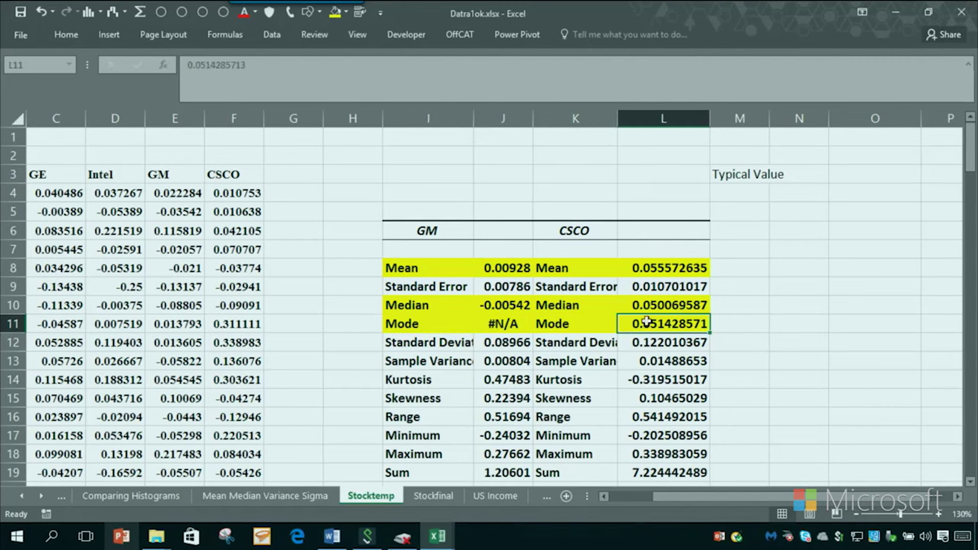
Enter "Mean or Median" in cell M4 under the Typical Value heading
click(722, 278)
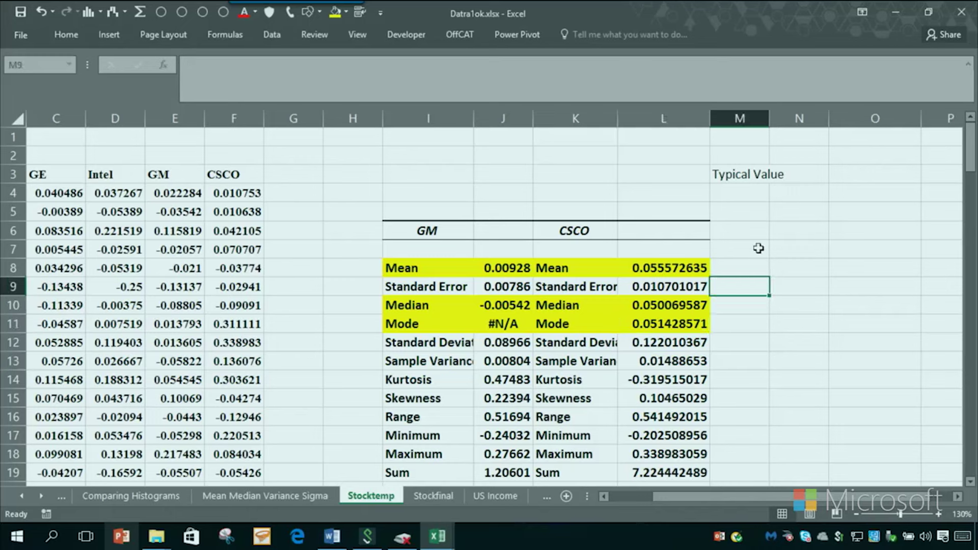
click(739, 192)
text(Mean)
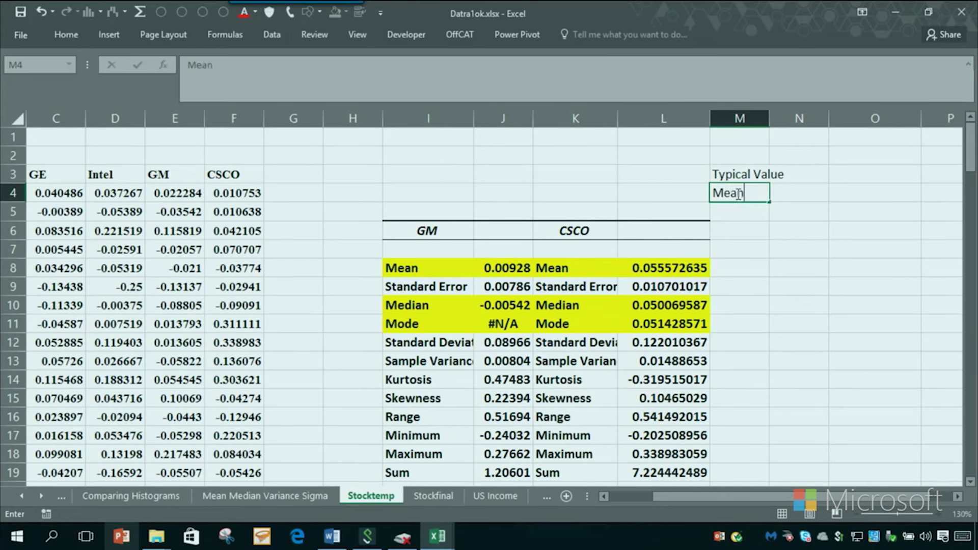
text( or Median)
key(Return)
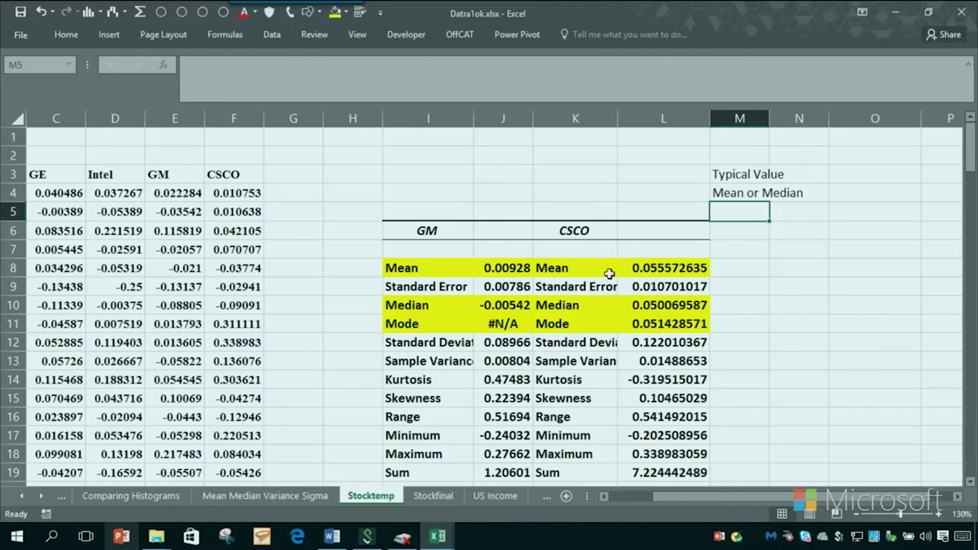
Color the text of the Skewness row red across columns I to L
click(455, 398)
drag(507, 399, 688, 402)
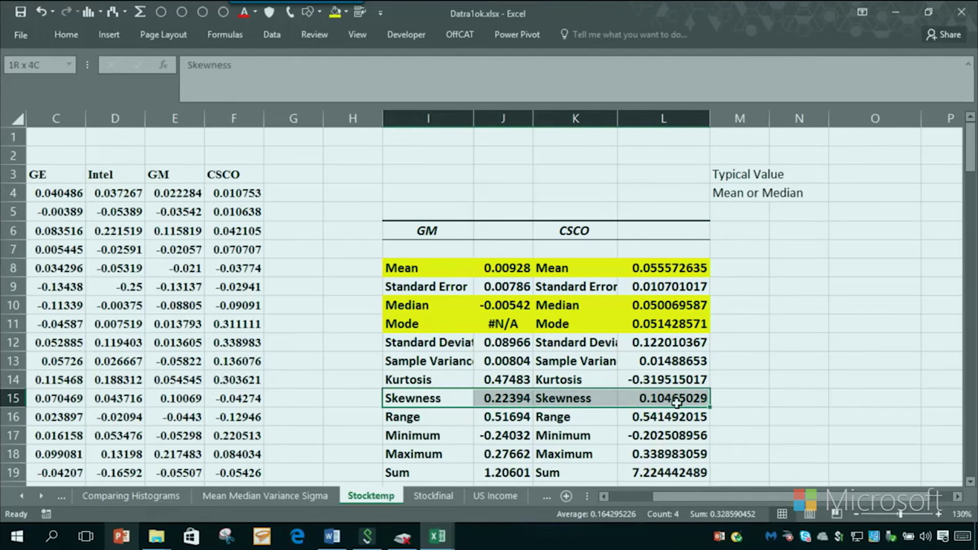
click(424, 399)
drag(425, 400, 664, 402)
click(244, 15)
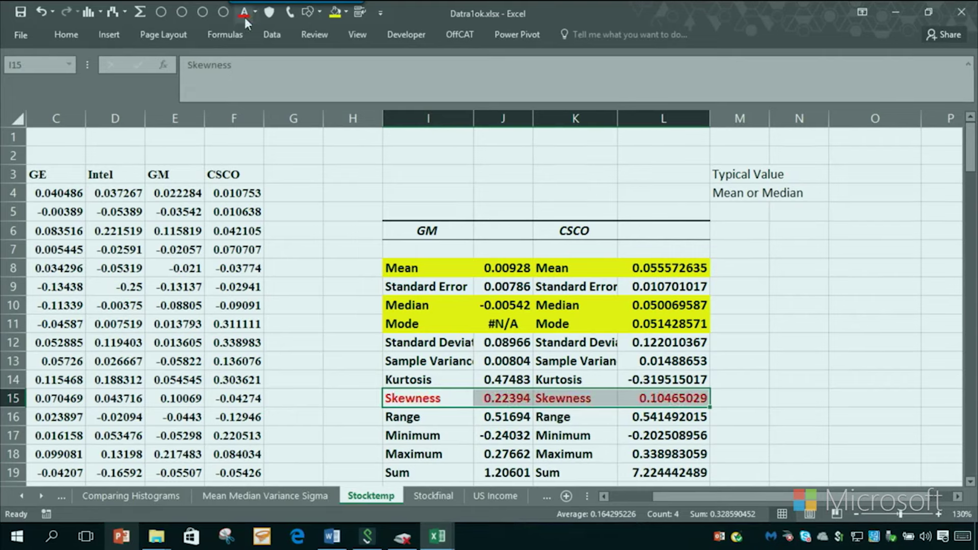
Enter "Lots of skewness" in cell M5 and "Skewness>+1 or Skewness<-1" in cell M6
click(755, 214)
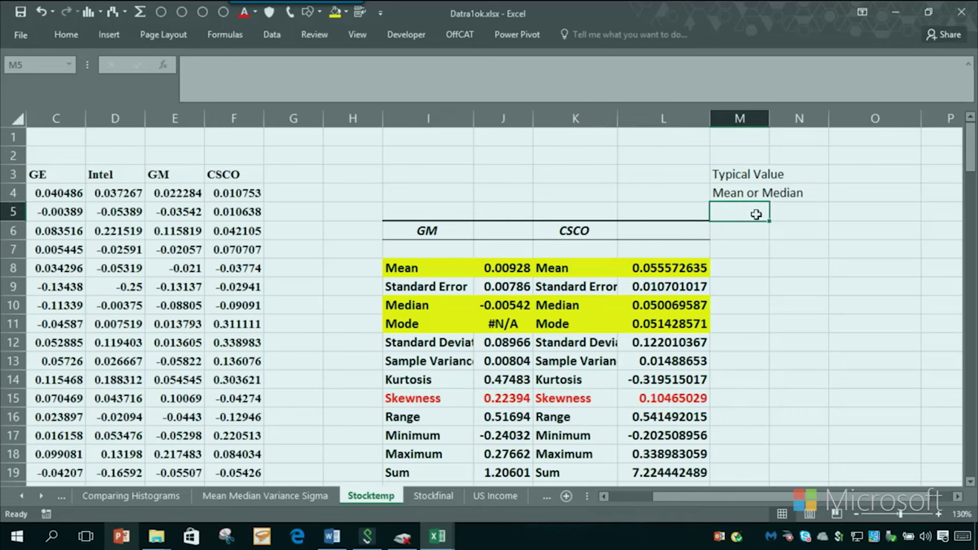
text(Lots of skewness)
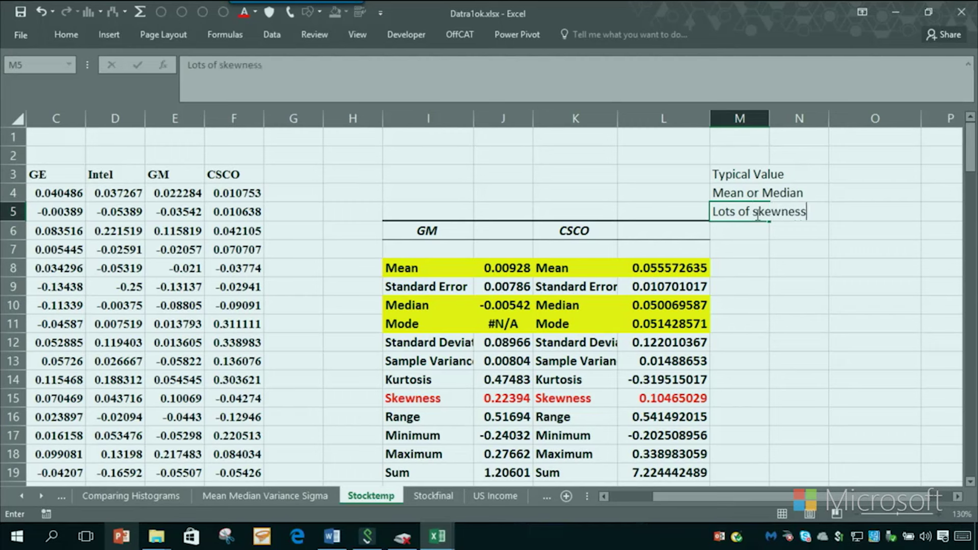
key(Return)
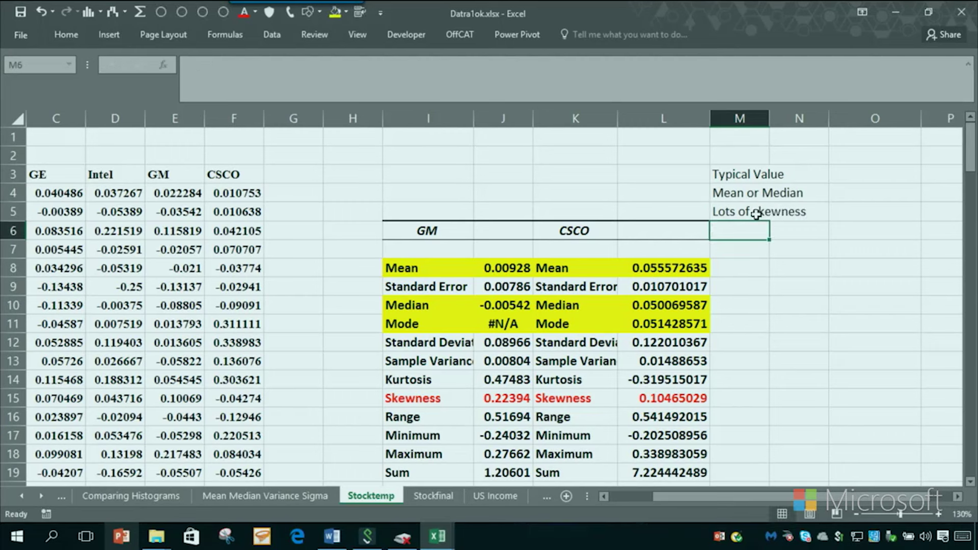
text(Skewness)
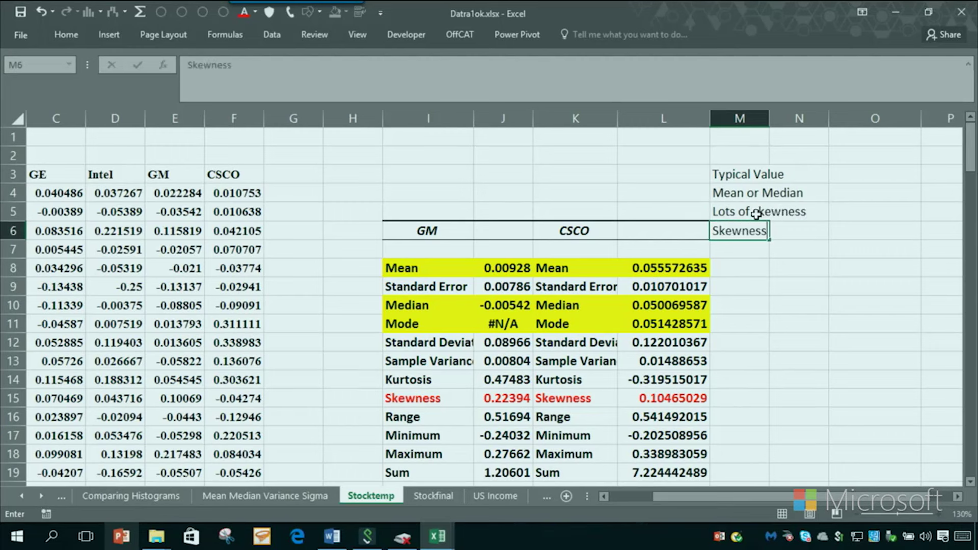
text(>+1 or Sk)
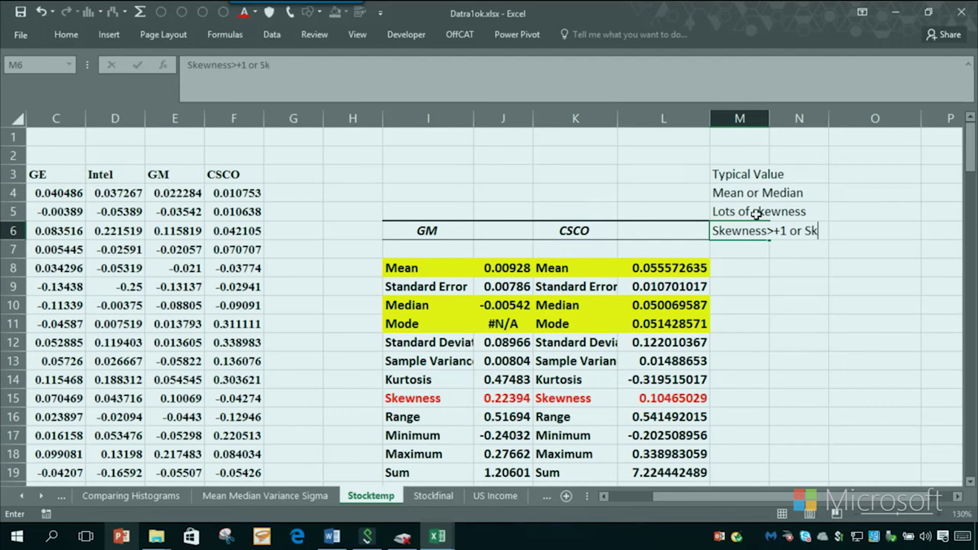
text(ewness<-1)
key(Return)
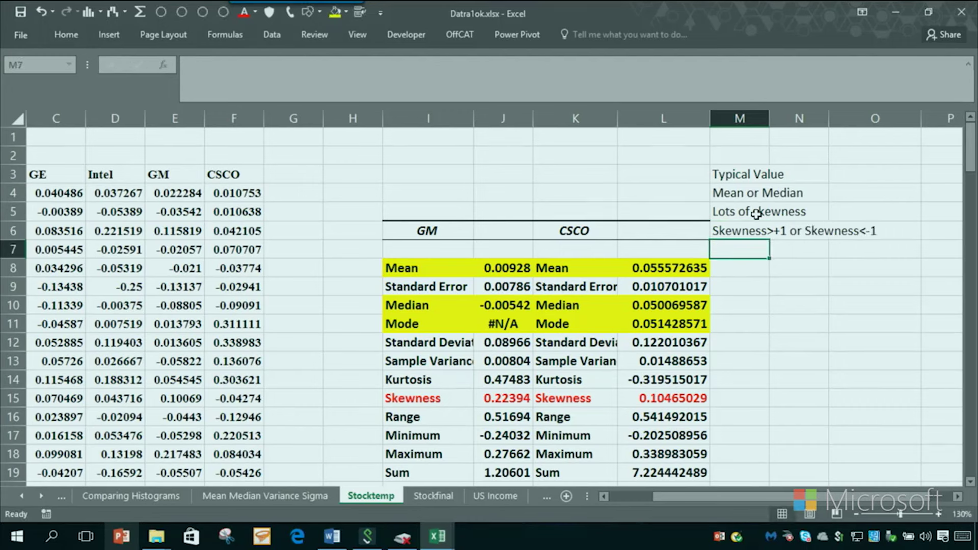
Enter "Use Median typical" in cell M7 and "Use Mean for typical value" in cell M8
text(Us)
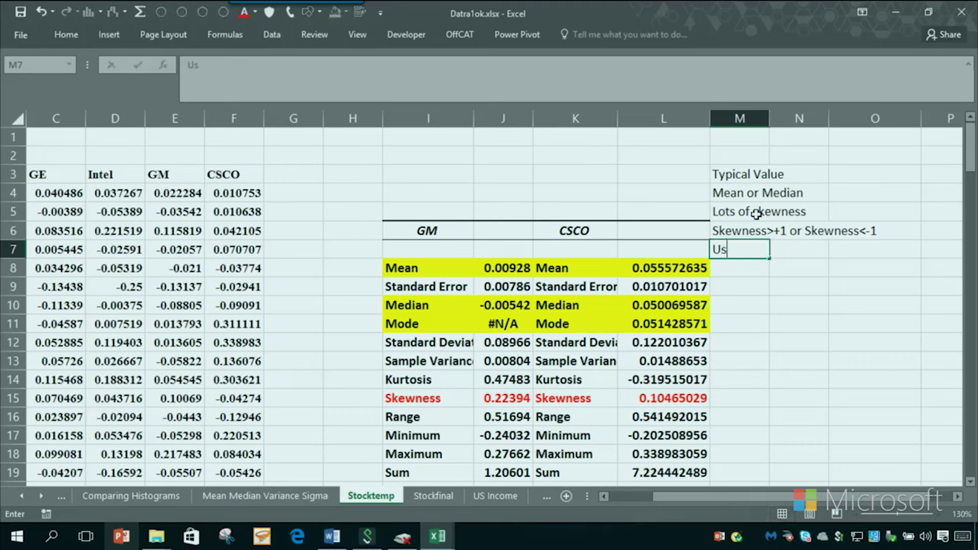
text(e Median)
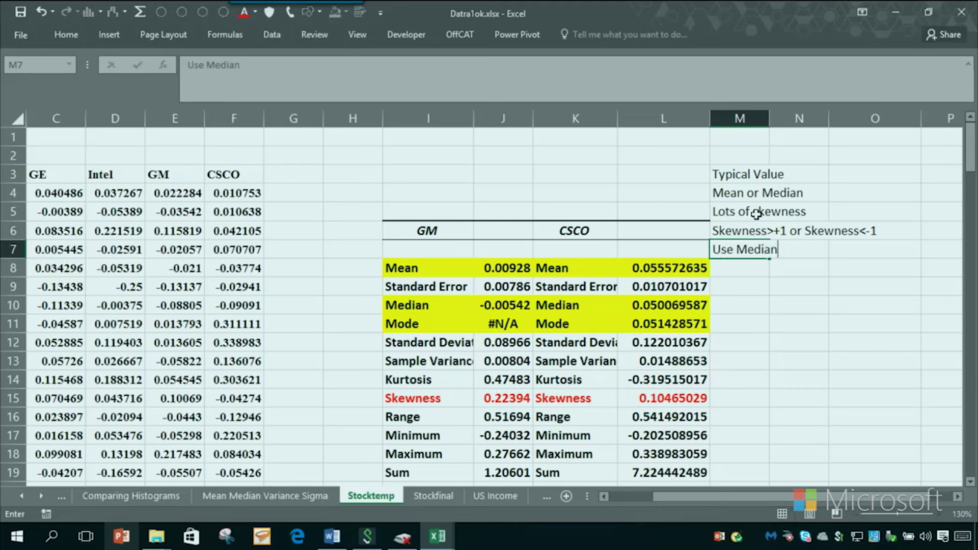
text( typical)
key(Return)
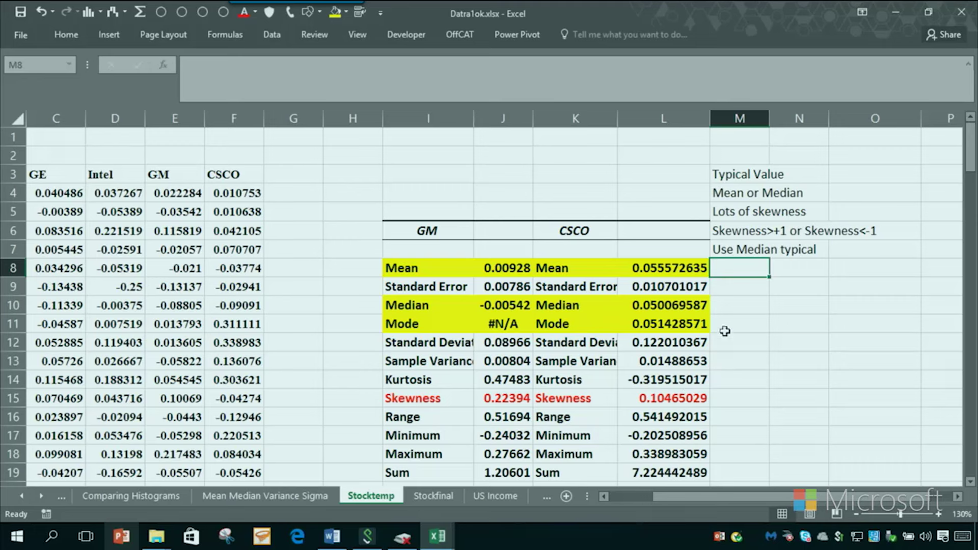
text(Use M)
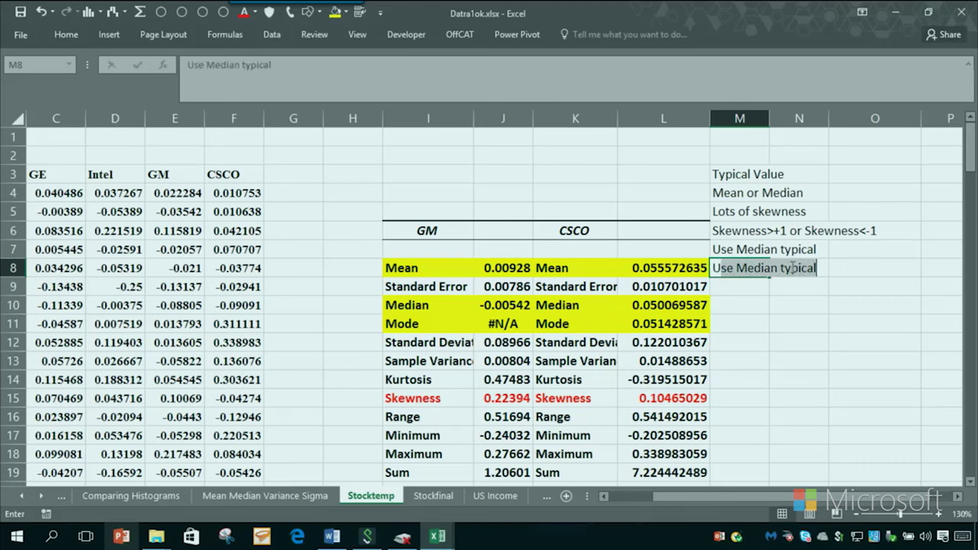
text(ean for typical value)
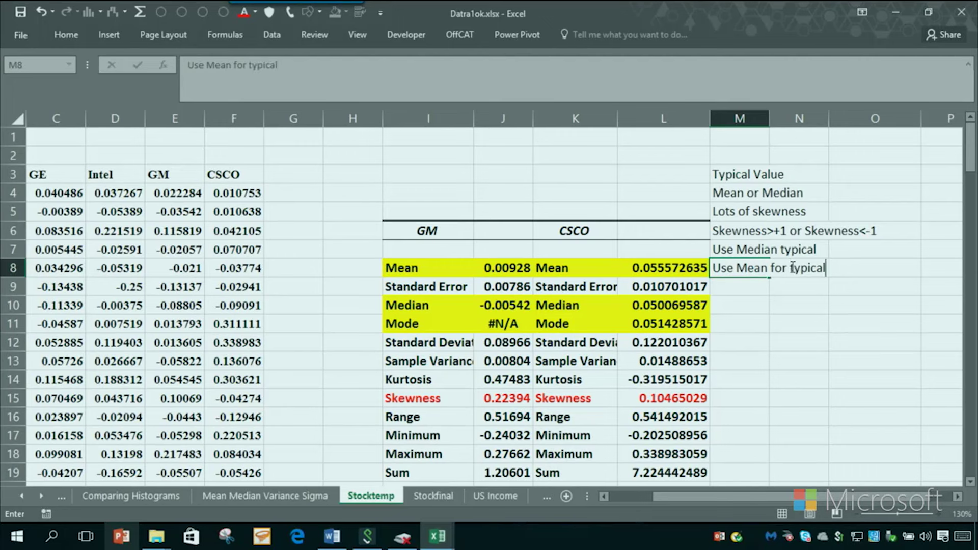
key(Return)
Enter "Cisco does better than GM" in cell M9 and "typical value higher mean" in cell M10
text(Cisco)
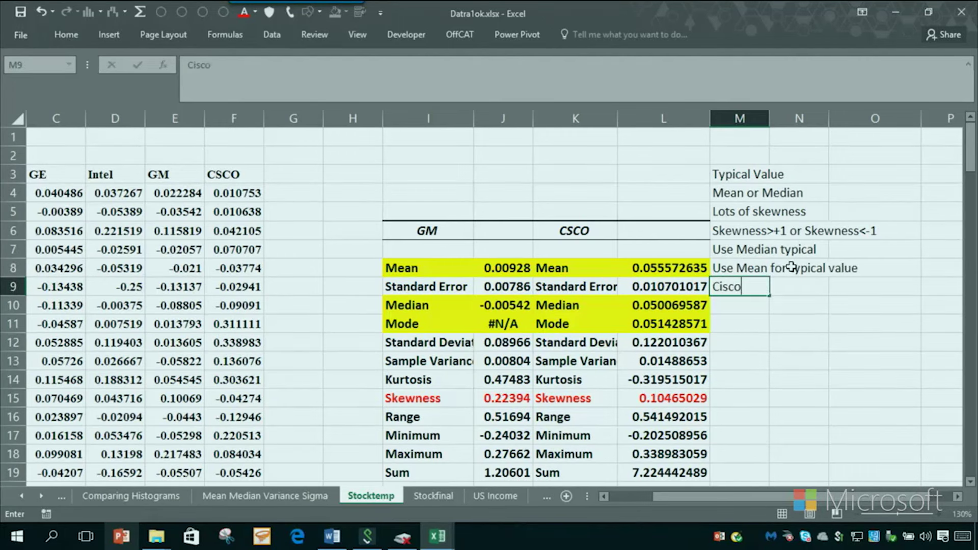
text( does better than GM)
key(Return)
text(typical value higher)
text(mean)
key(Return)
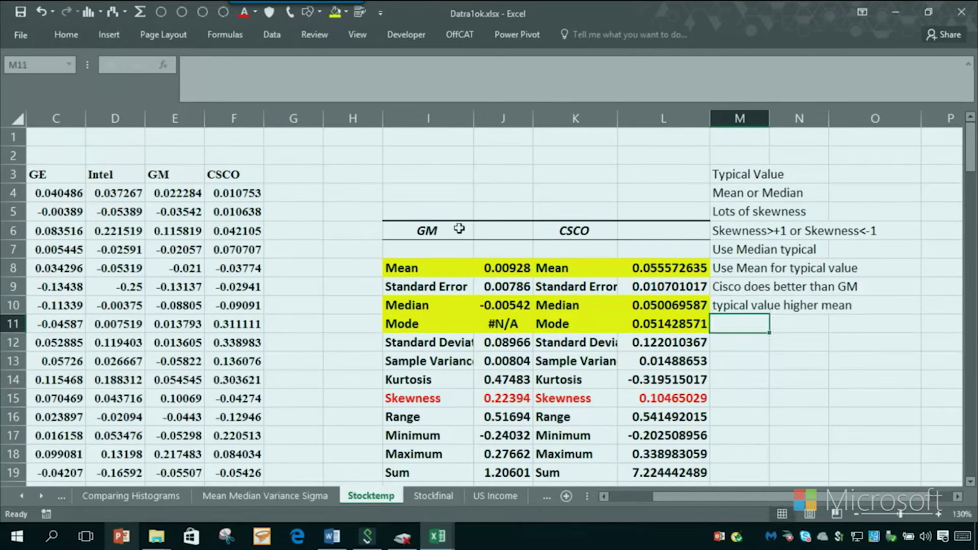
Widen column I slightly and color the text of the Standard Deviation and Sample Variance rows red across columns I to L
drag(471, 117, 484, 118)
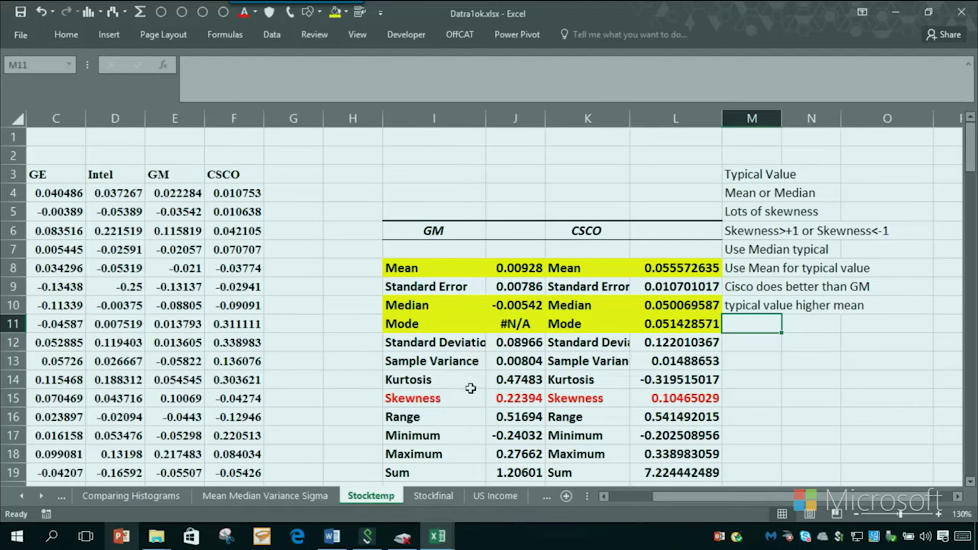
click(472, 343)
drag(472, 342, 642, 367)
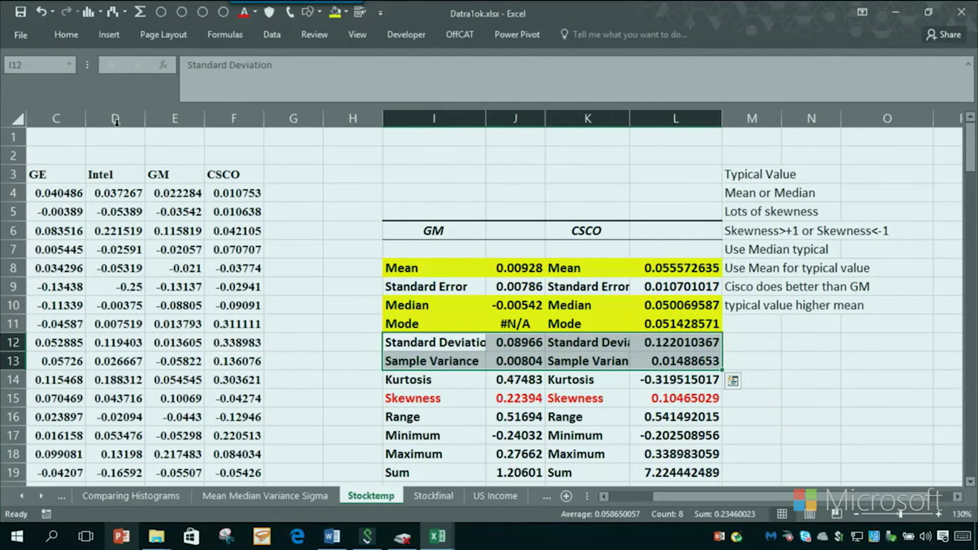
click(245, 14)
click(764, 329)
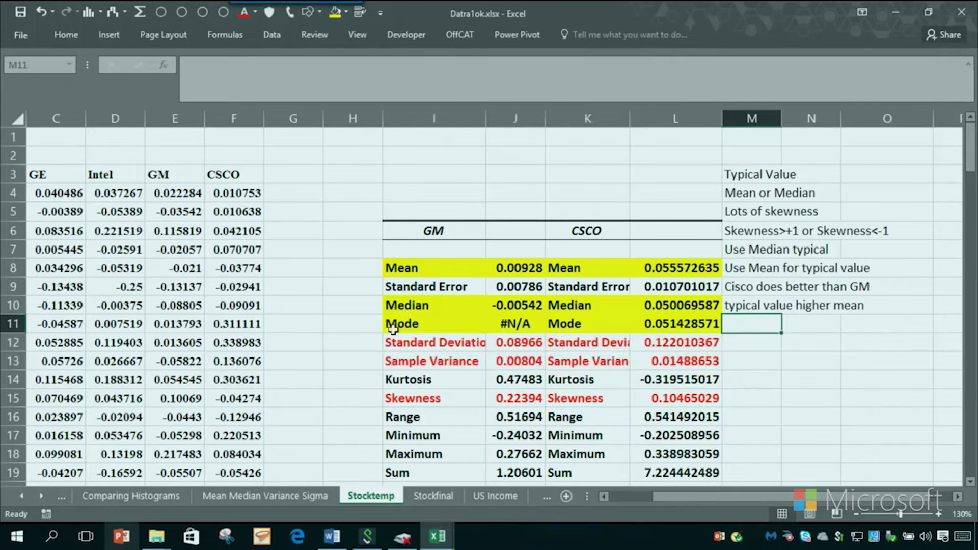
Widen column K to fit the CSCO labels and compare the CSCO and GM standard deviations
click(657, 342)
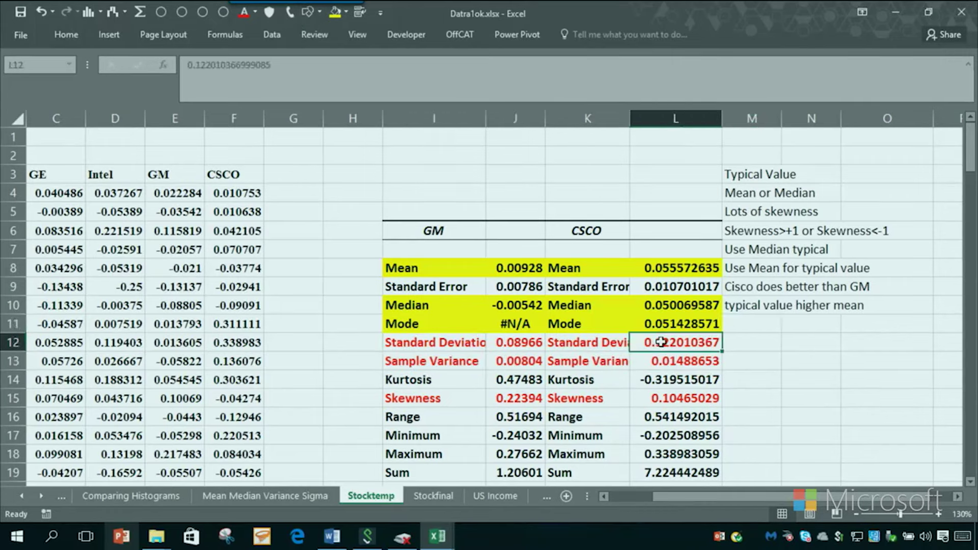
drag(631, 106, 657, 106)
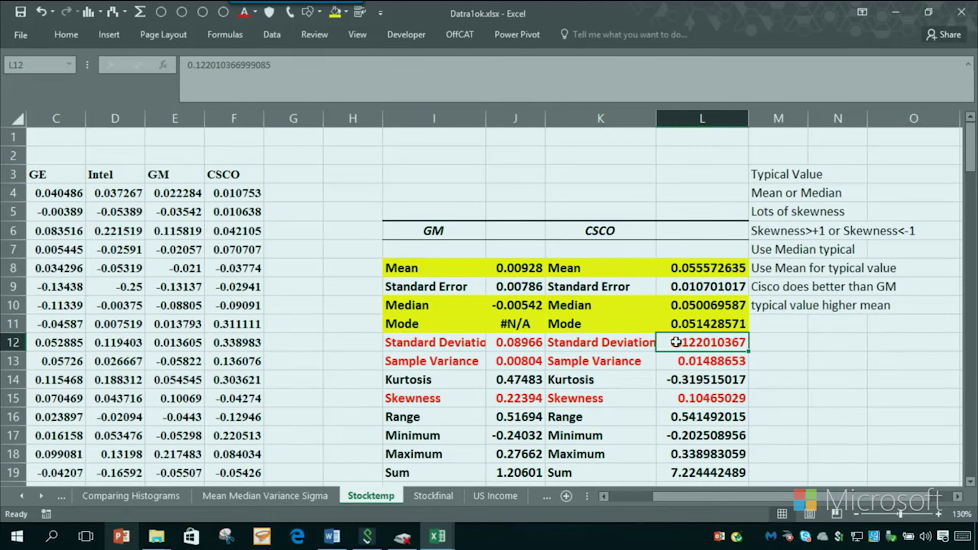
click(517, 347)
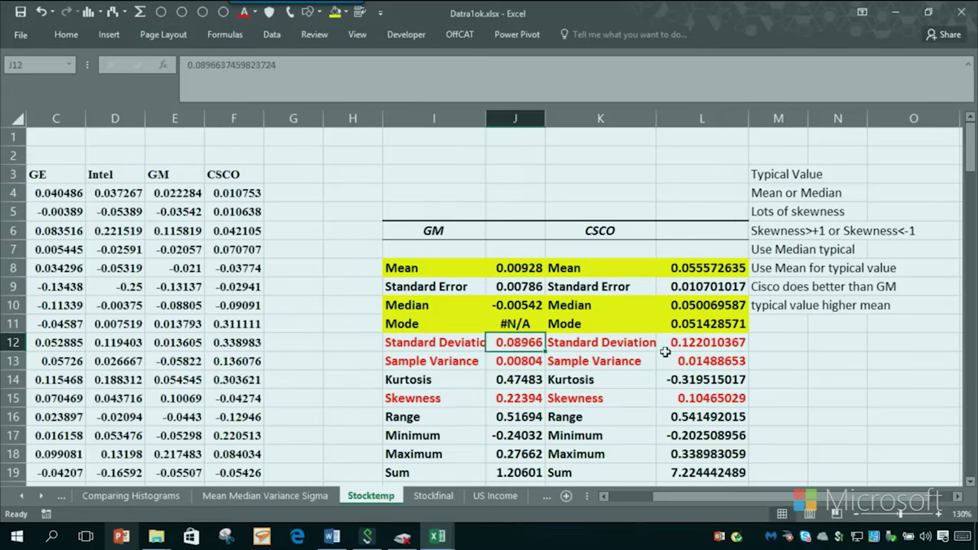
Enter "More spread about mean" in cell M11 and "for Cisco" in cell M12
click(763, 323)
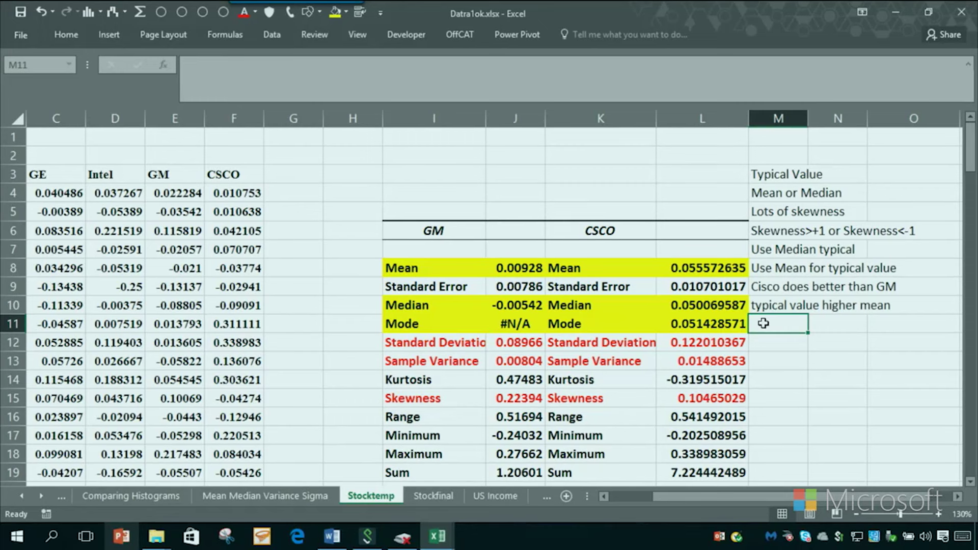
text(More)
text( spr)
key(BackSpace)
text(pread about mean)
key(Return)
text(for Cisco)
key(Return)
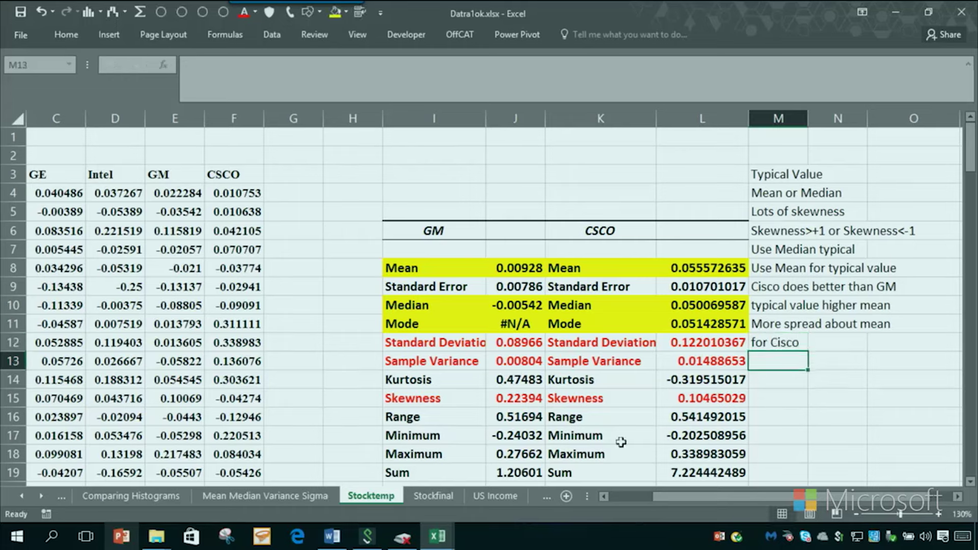
Check the GM and CSCO skewness values, and note "Not much skewness" in M13 and "fairly symmetric data sets" in M14
click(515, 406)
click(683, 395)
click(510, 399)
click(690, 397)
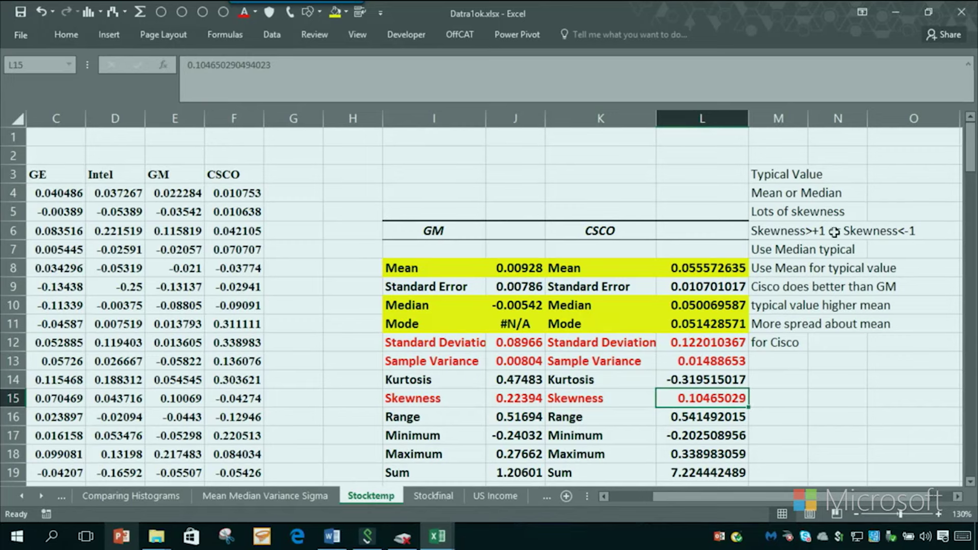
click(774, 363)
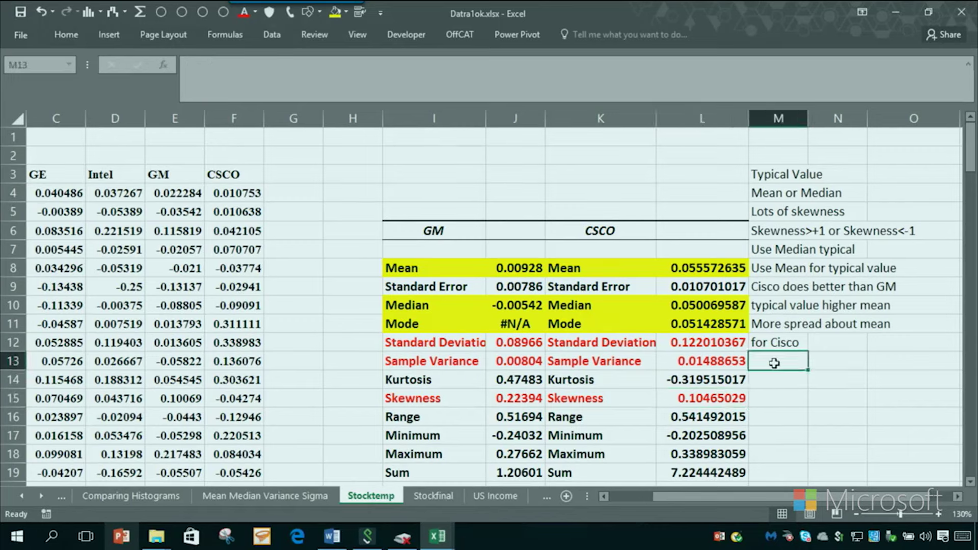
text(N)
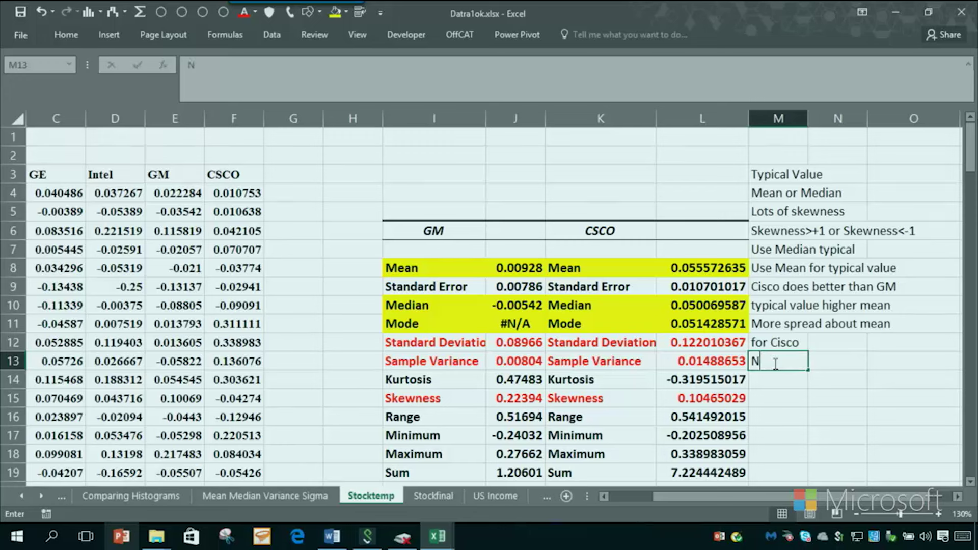
text(ot much skewness)
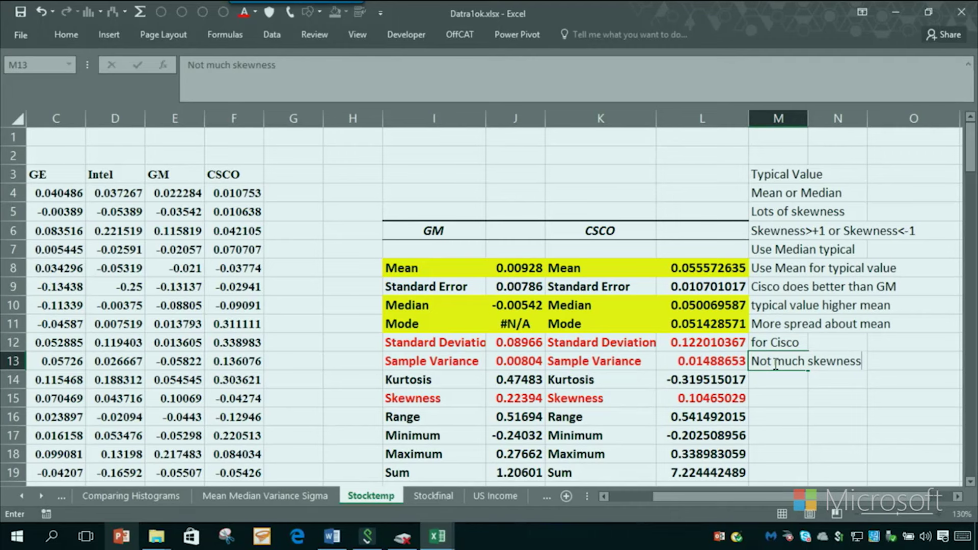
key(Return)
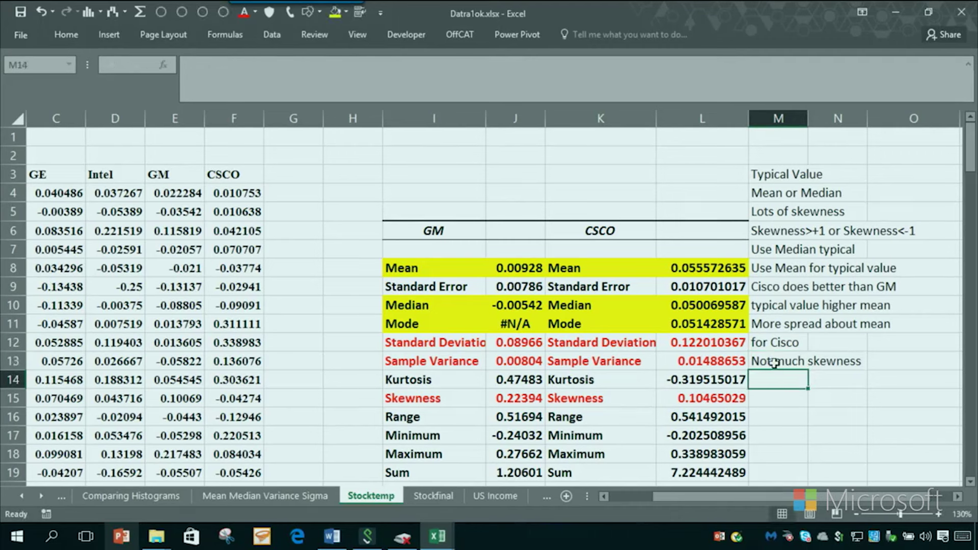
text(fairly symmetric data sets)
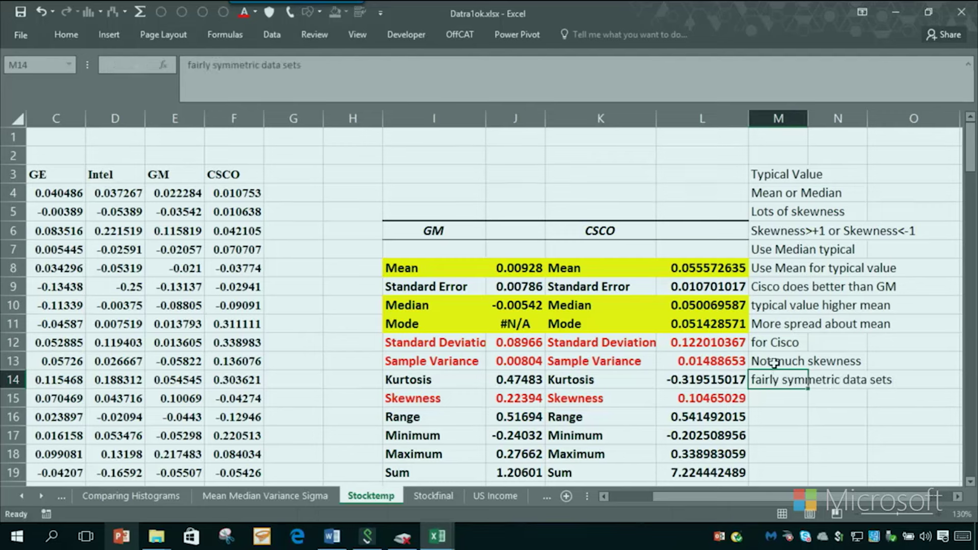
key(Return)
Enter the year 1984 in cell O56, above the UNC Geography Majors heading
click(786, 430)
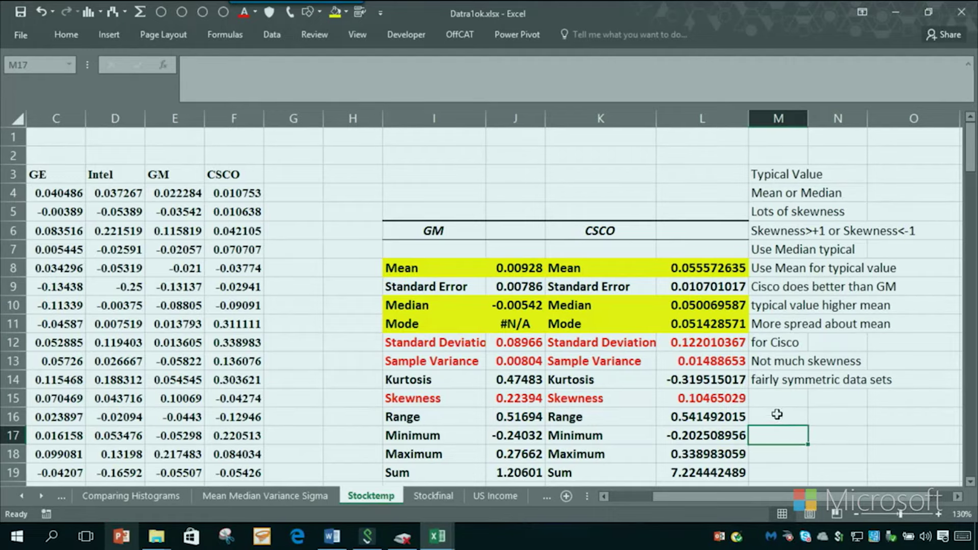
scroll(777, 414, down, 10)
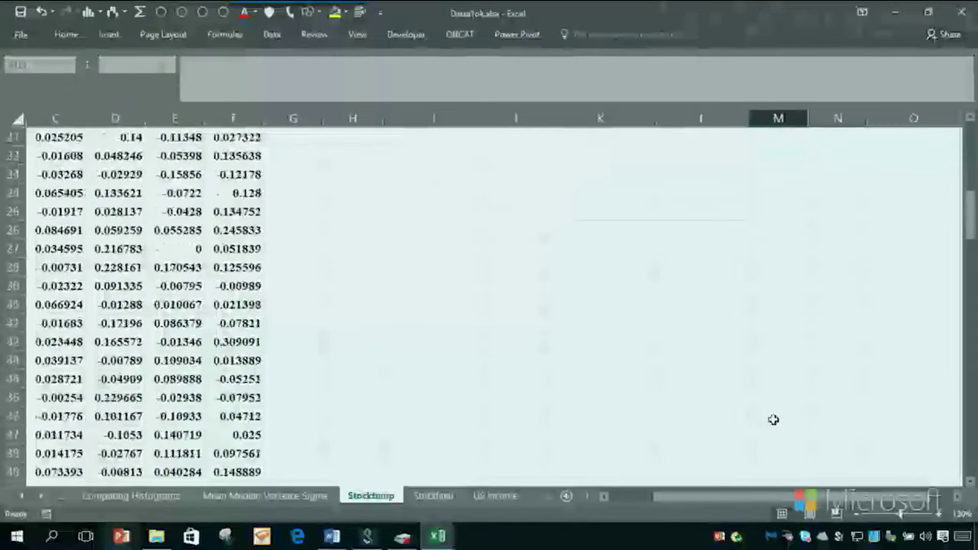
scroll(773, 419, down, 5)
click(770, 402)
key(Right)
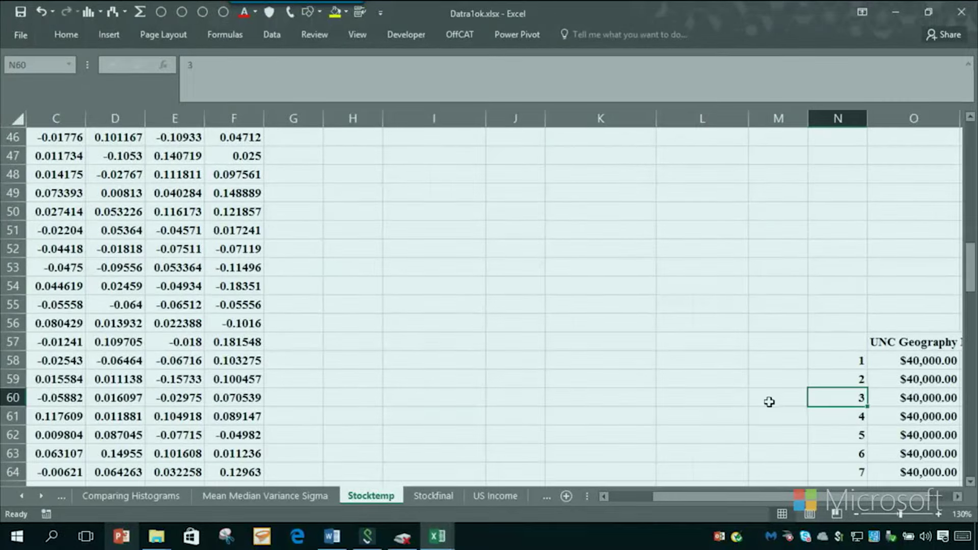
key(Right)
key(Right)
key(Right)
key(Right)
key(Right)
click(662, 328)
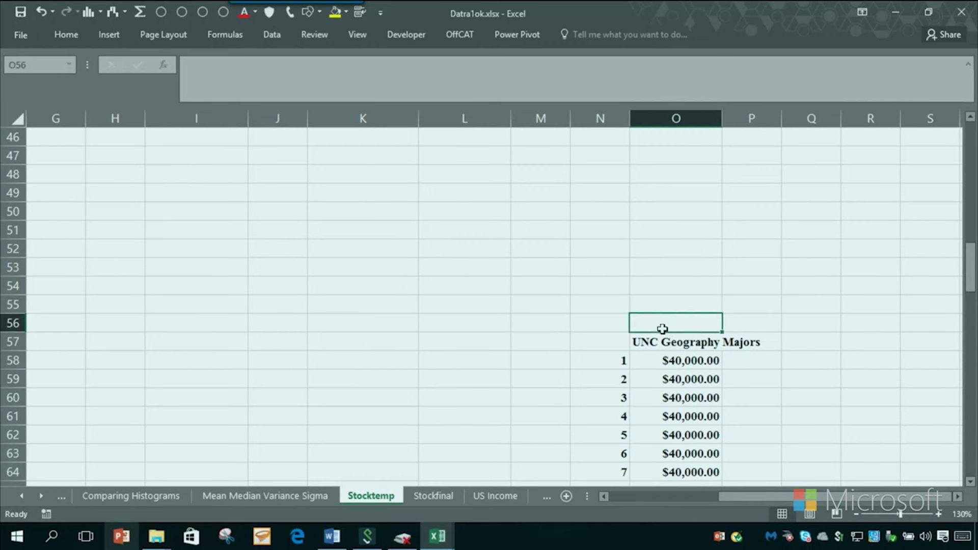
text(1984)
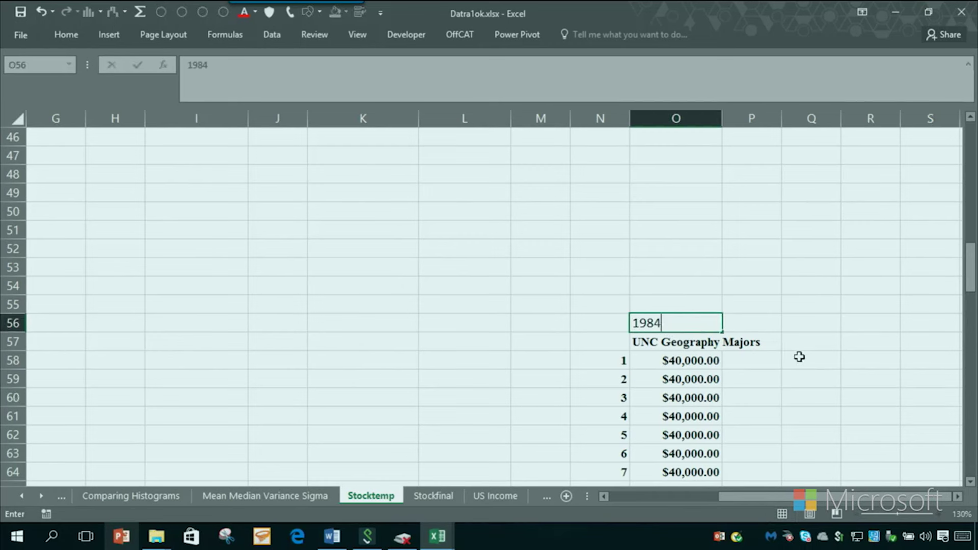
key(Return)
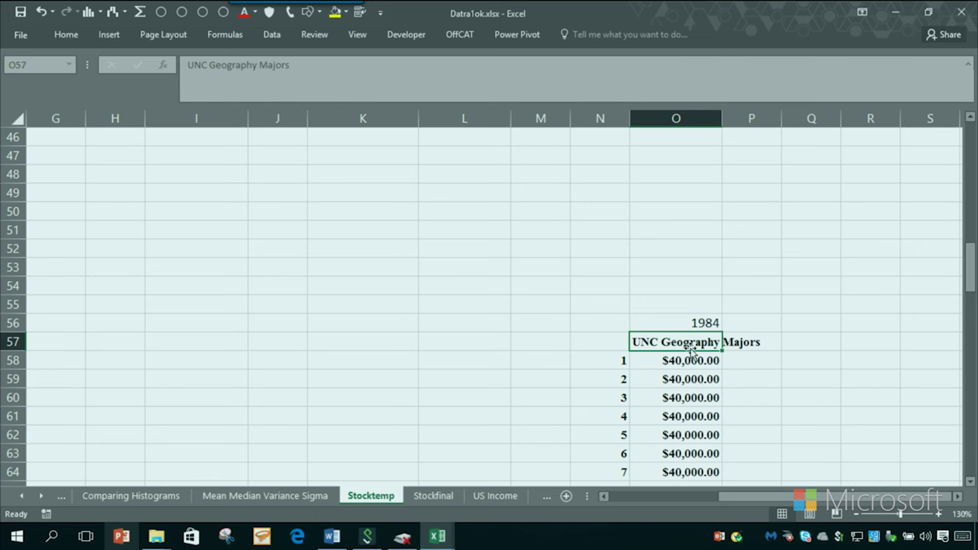
Widen column O to fit the UNC Geography Majors heading and select the first salary in O58
drag(722, 119, 764, 155)
click(653, 356)
click(651, 340)
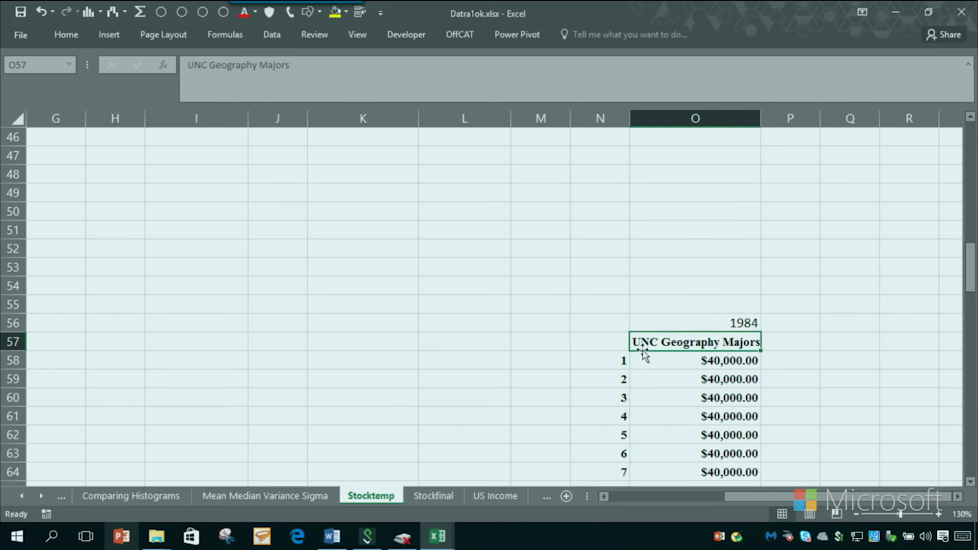
click(652, 355)
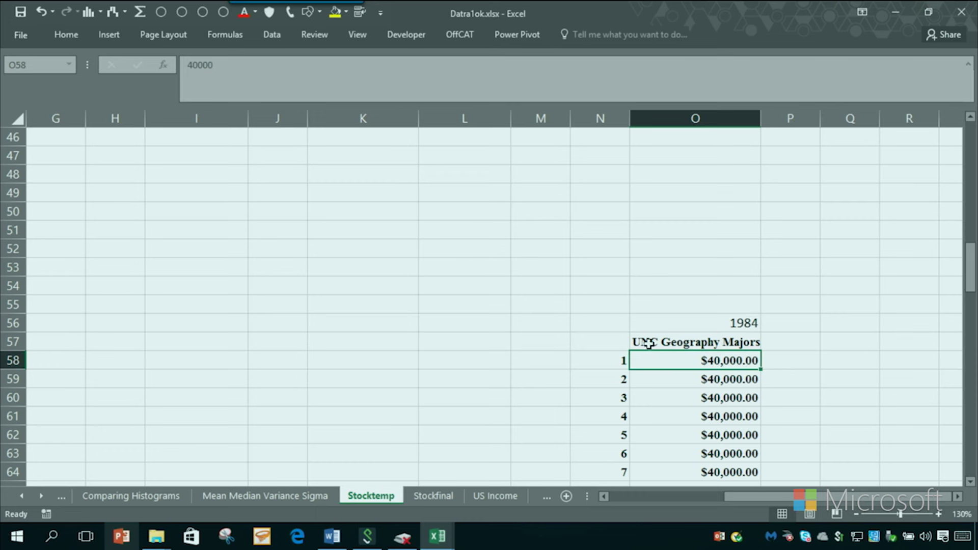
Examine the UNC Geography Majors salaries in O58:O73, comparing the first fifteen with the sixteenth
click(733, 338)
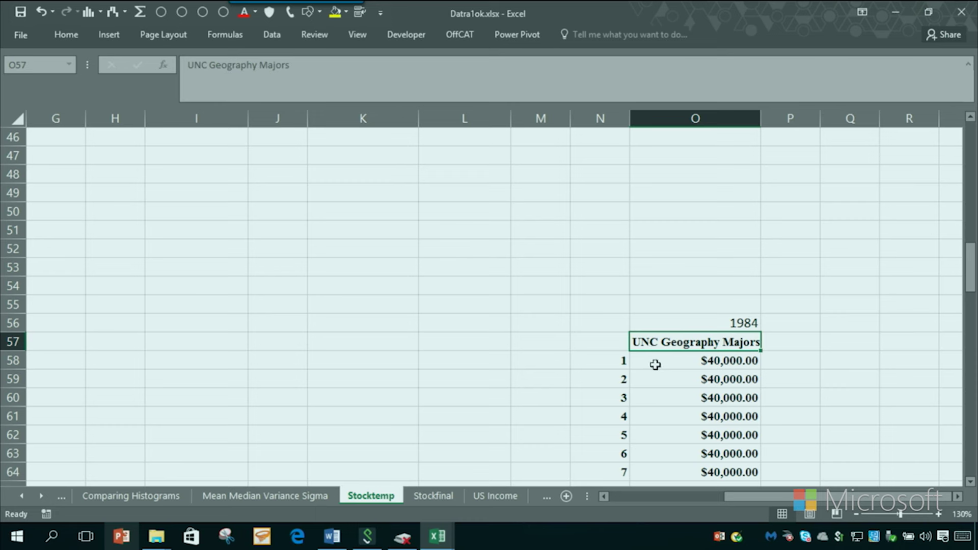
scroll(655, 365, down, 2)
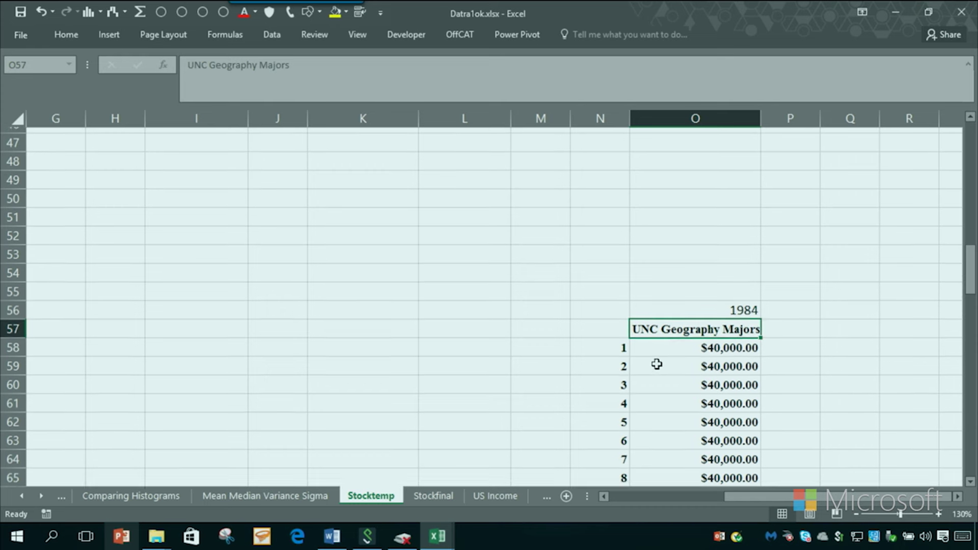
scroll(656, 365, down, 1)
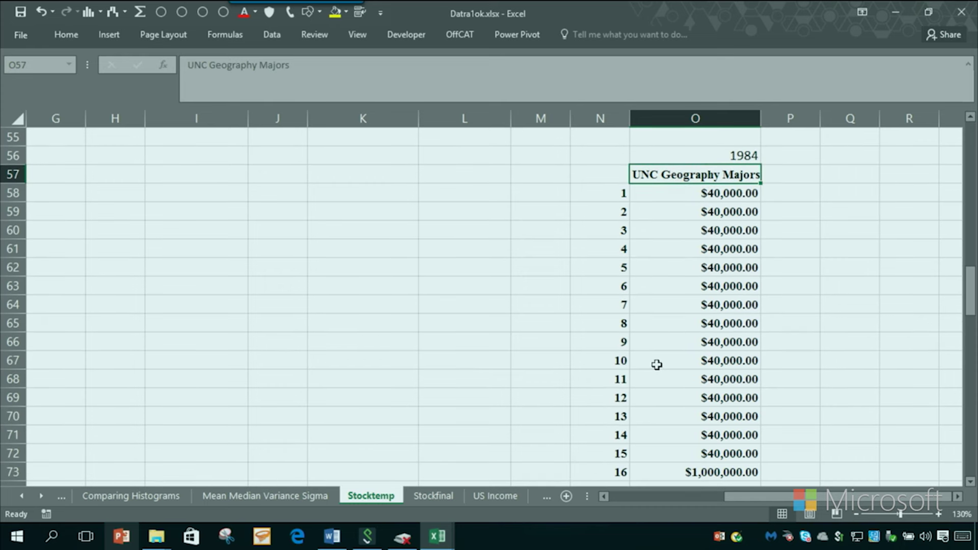
click(677, 456)
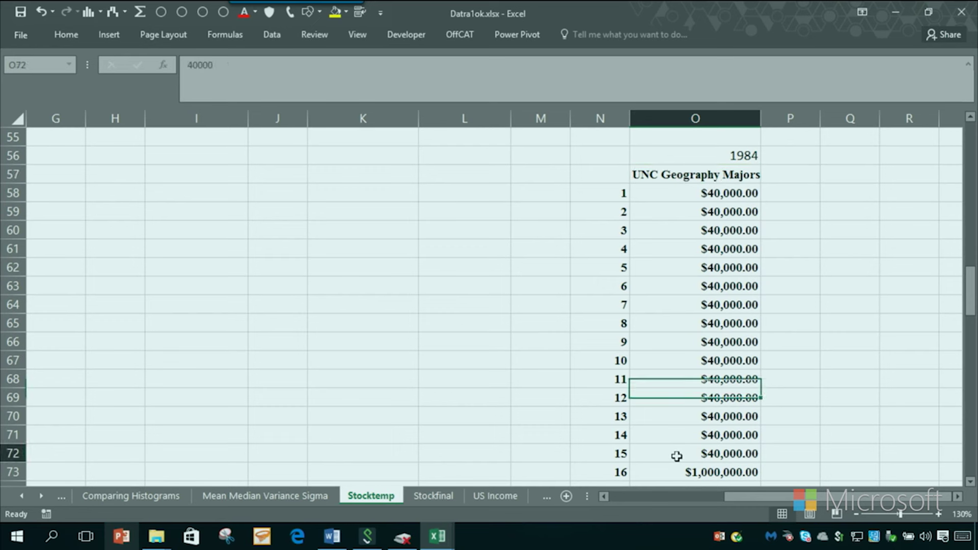
click(681, 196)
click(683, 471)
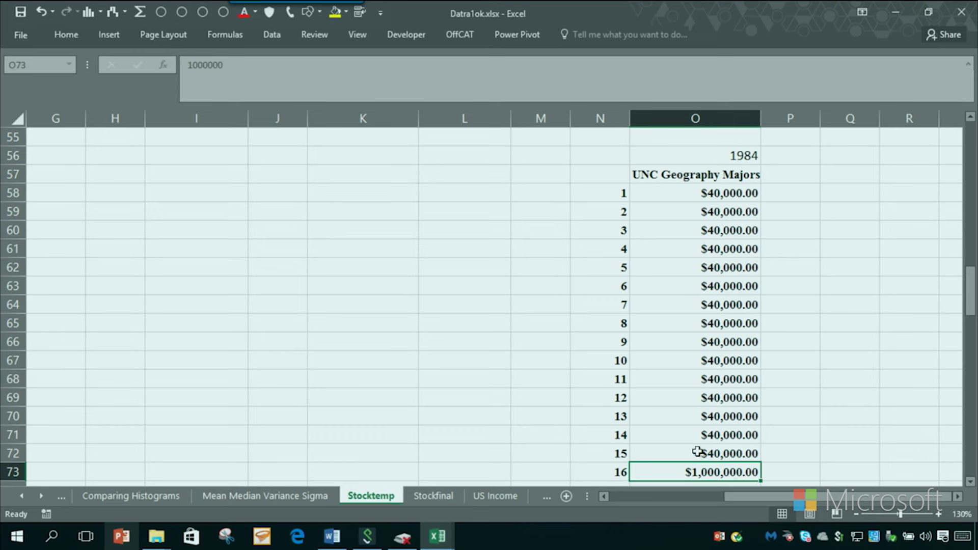
click(684, 305)
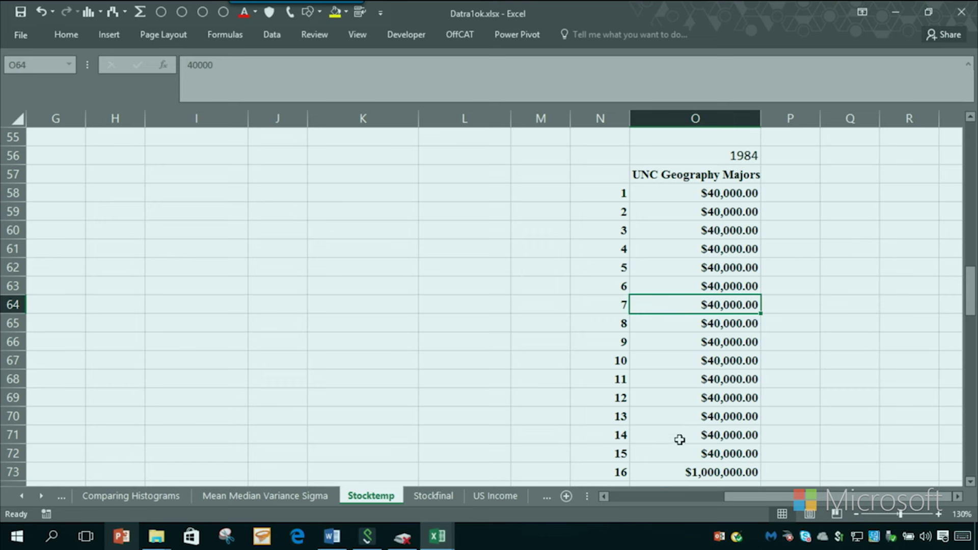
click(681, 466)
Examine the two middle salaries, the 8th in O65 and the 9th in O66, to identify the median
click(672, 328)
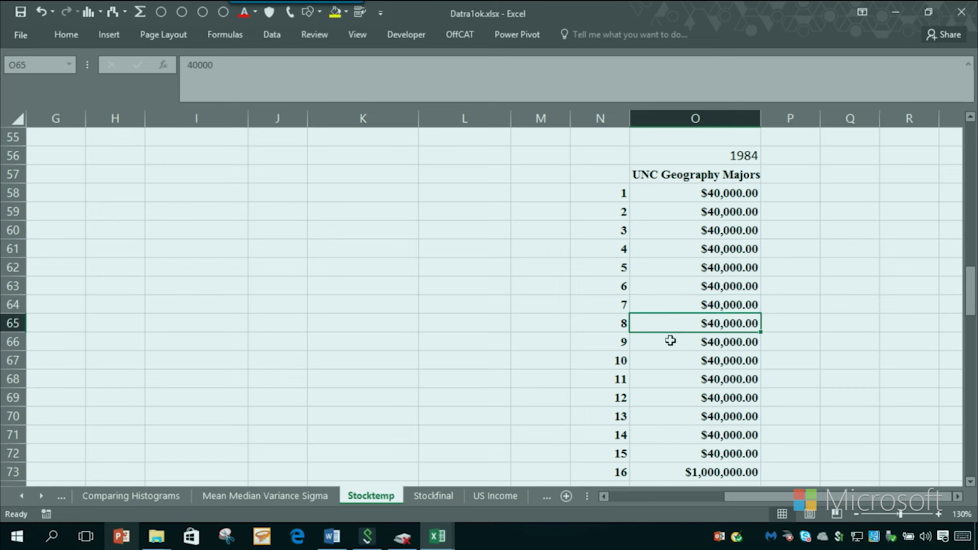
click(670, 341)
click(672, 323)
click(675, 340)
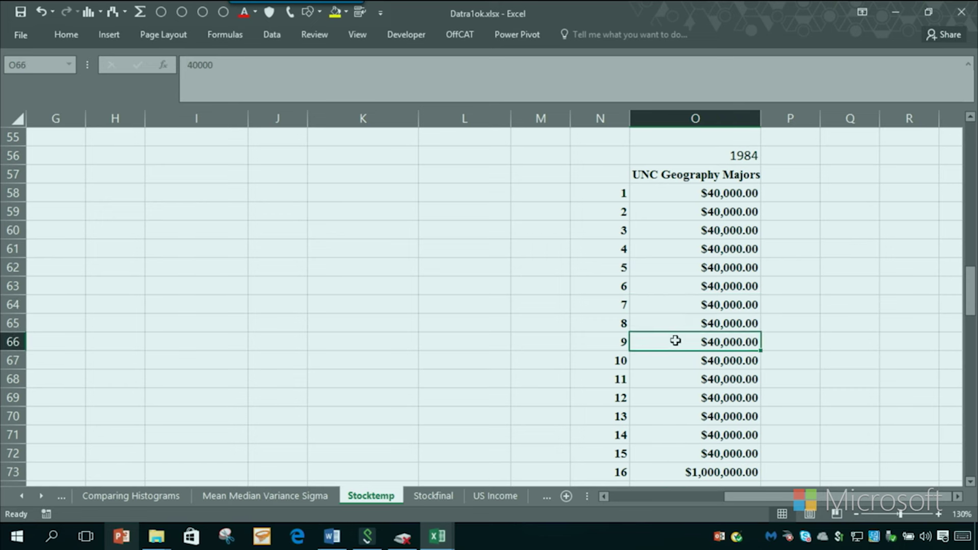
click(674, 320)
click(671, 340)
click(671, 325)
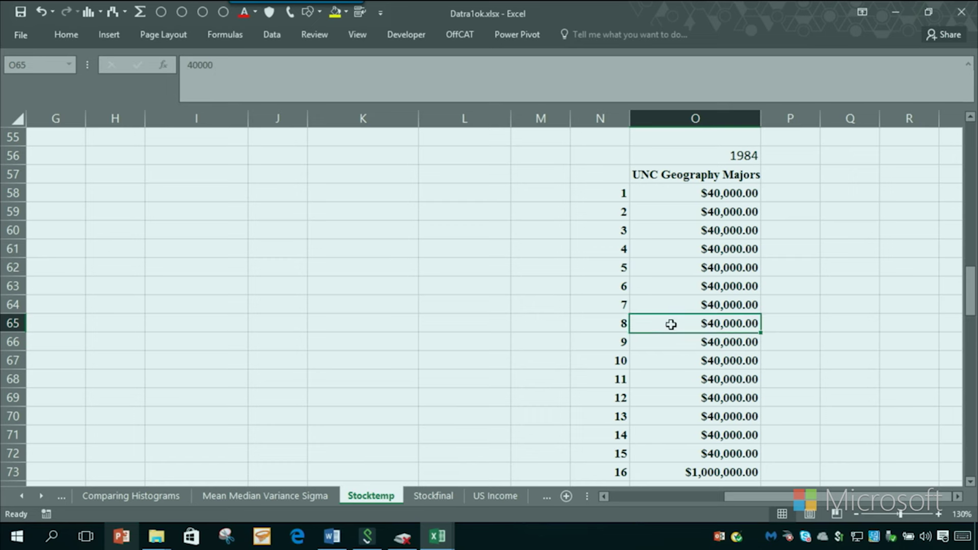
click(675, 339)
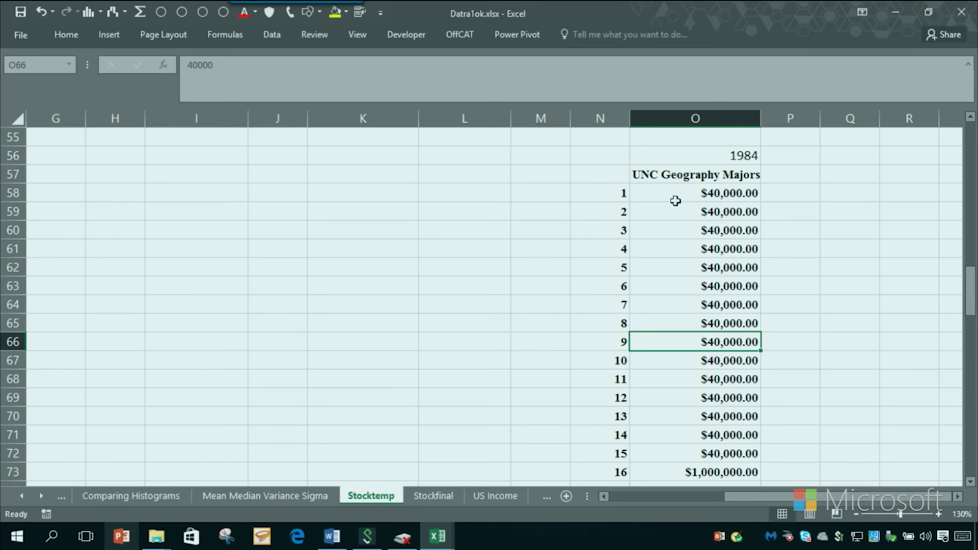
Calculate the mean salary in cell K65 with an AVERAGE formula over O58:O73
click(358, 325)
text(=average()
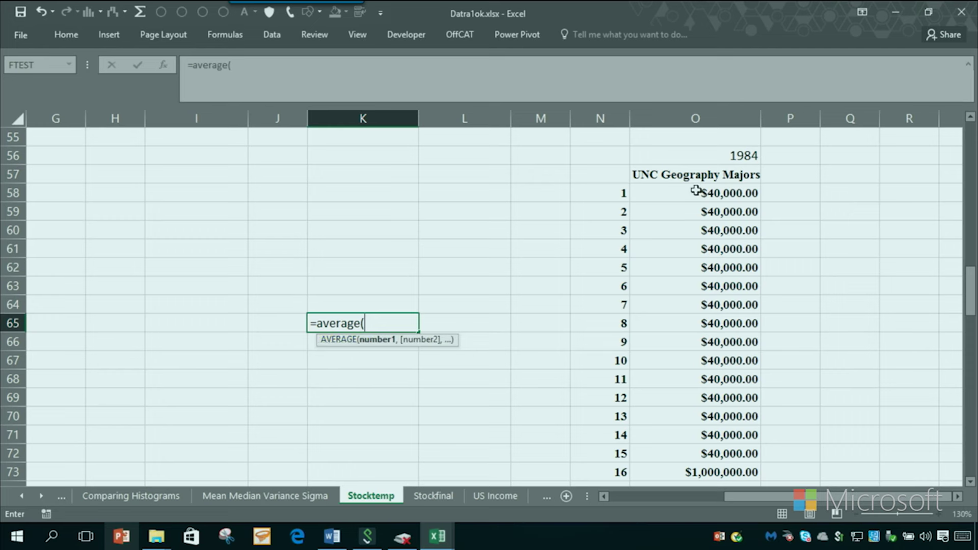
drag(695, 193, 703, 472)
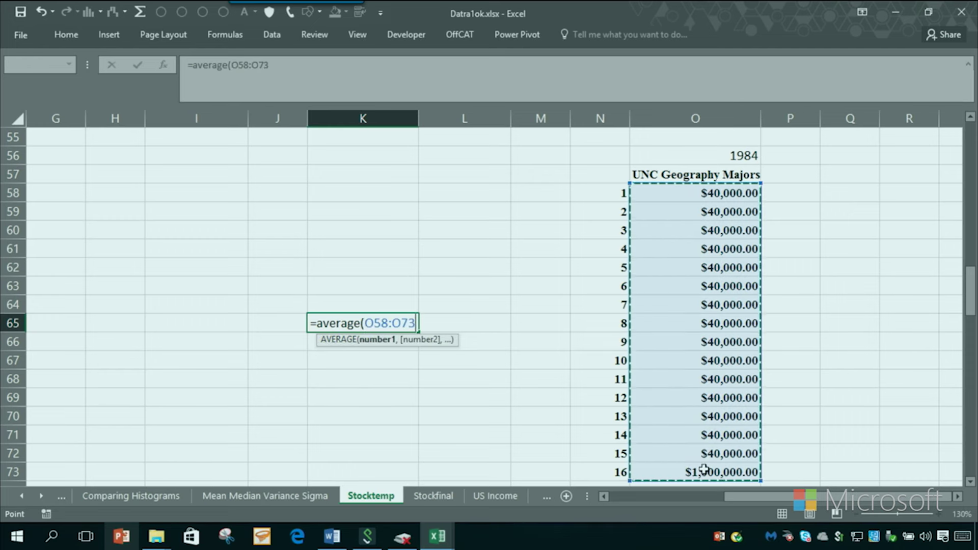
key(Return)
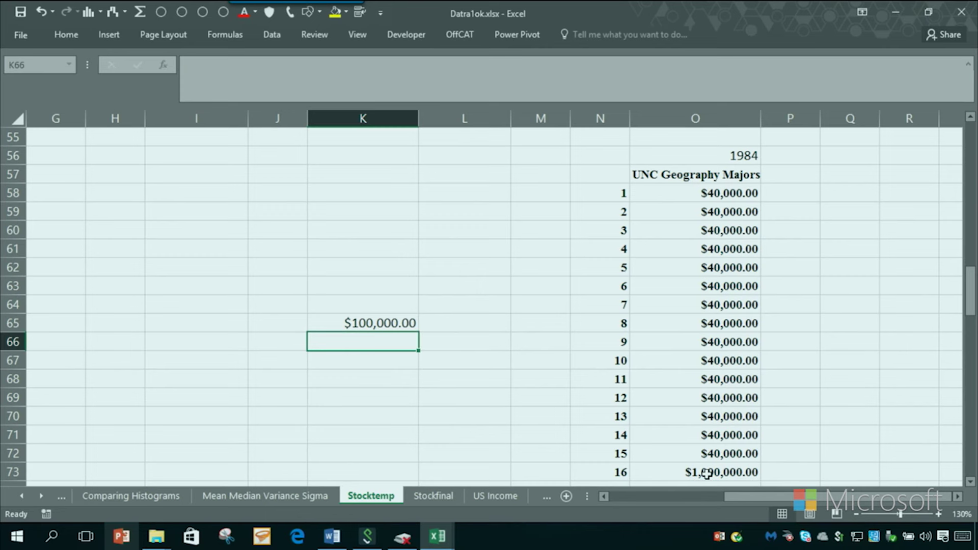
Compare the mean in K65 with the individual salaries in column O and the outlier in O73
click(401, 324)
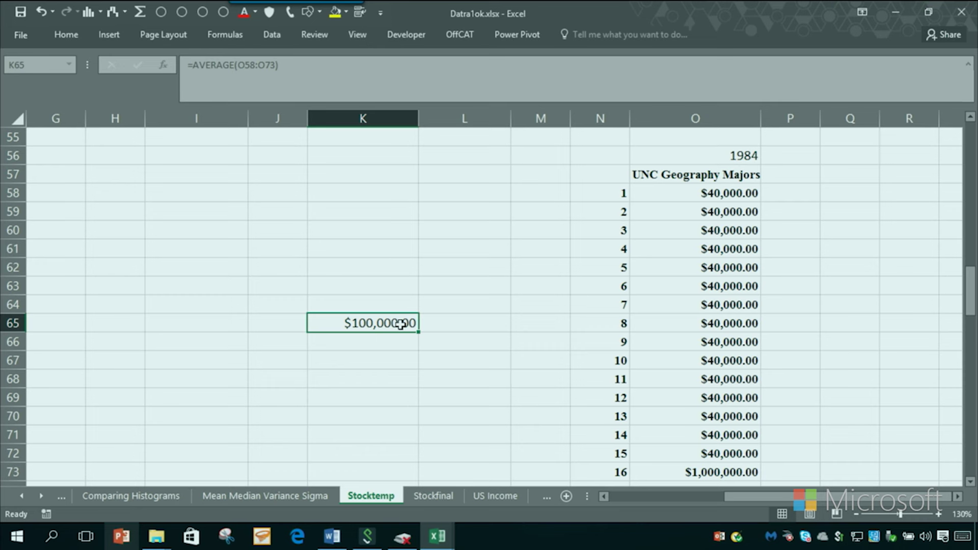
click(692, 472)
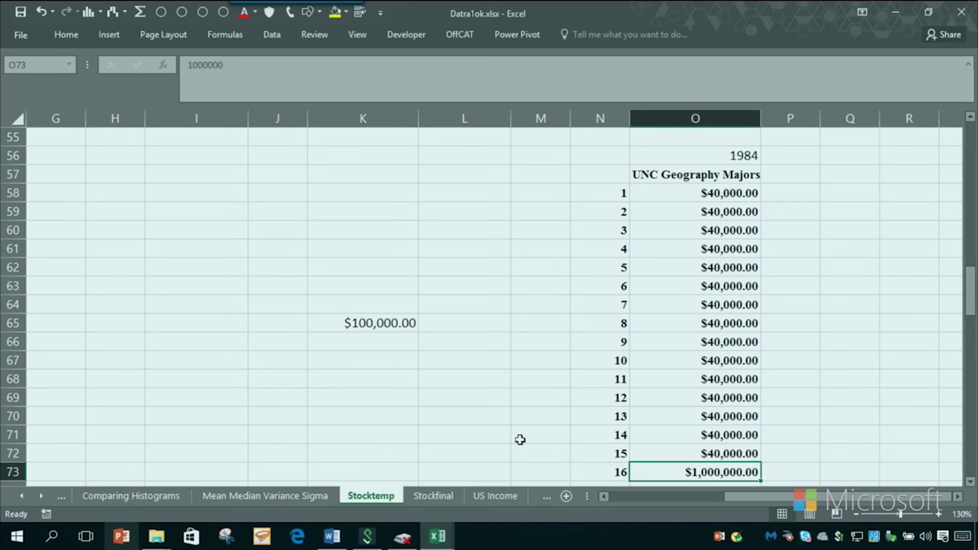
click(379, 322)
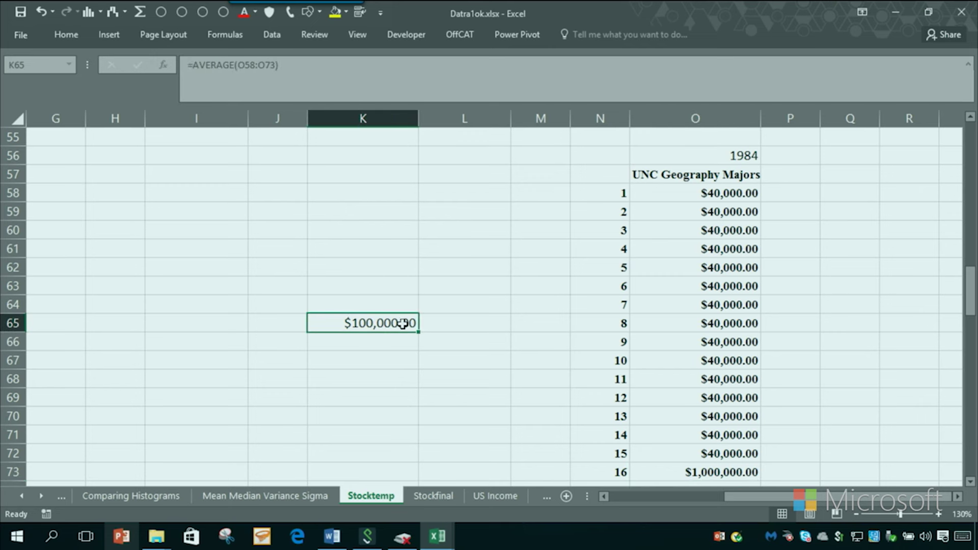
click(526, 273)
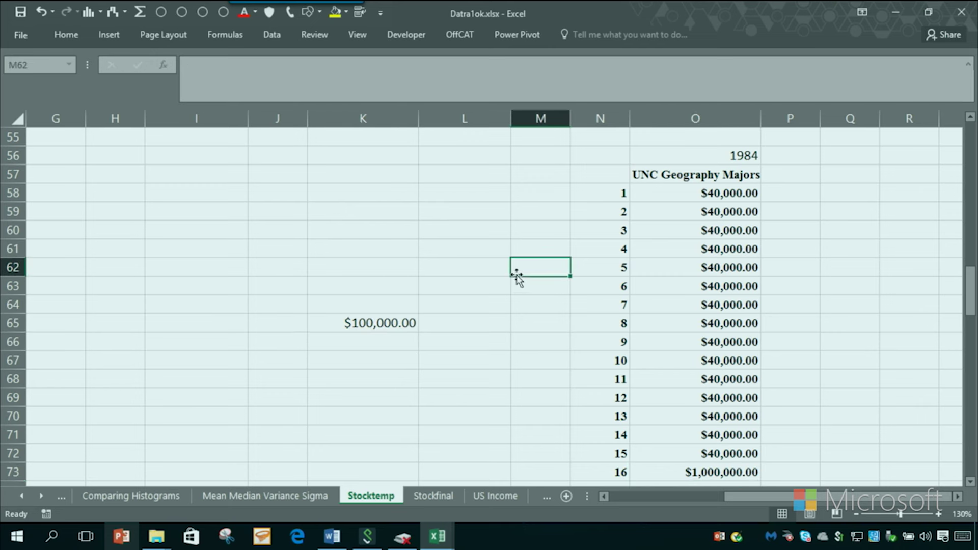
click(676, 305)
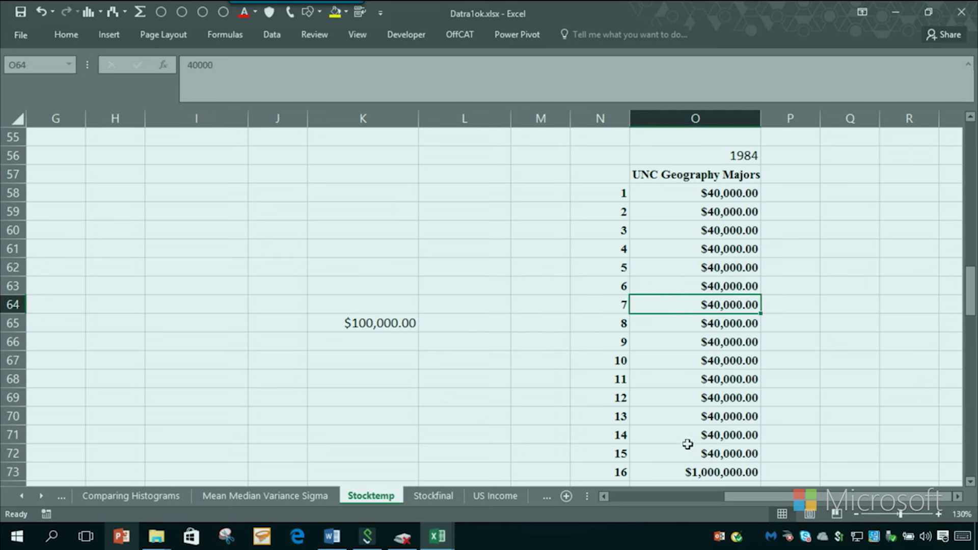
click(686, 467)
click(670, 227)
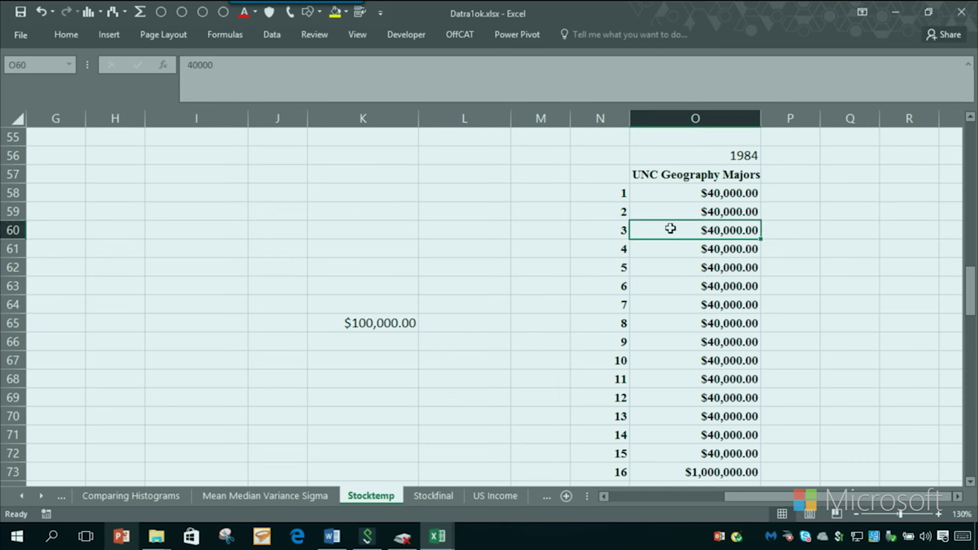
click(689, 396)
click(681, 307)
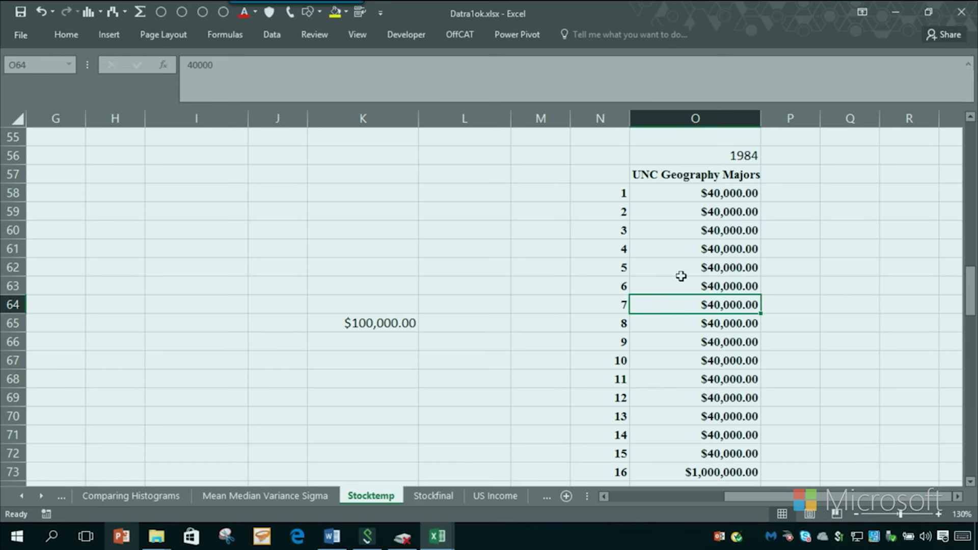
Build a SKEW formula over the salaries O58:O73 in cell L61
click(457, 252)
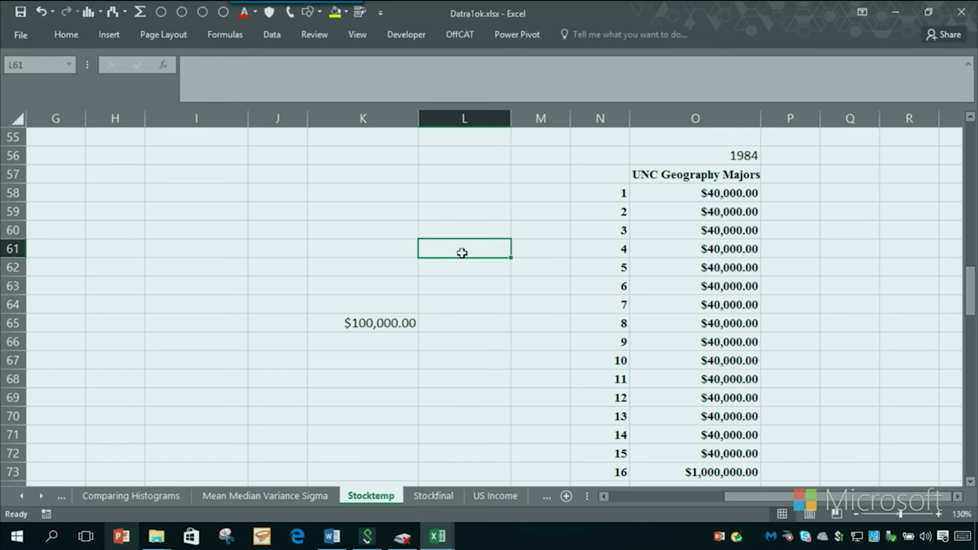
text(=skew()
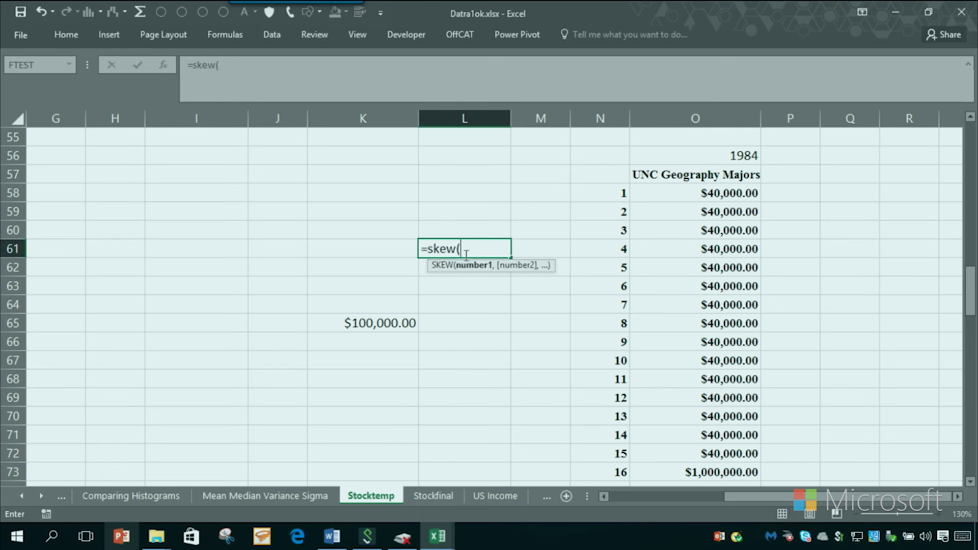
drag(683, 194, 716, 472)
text())
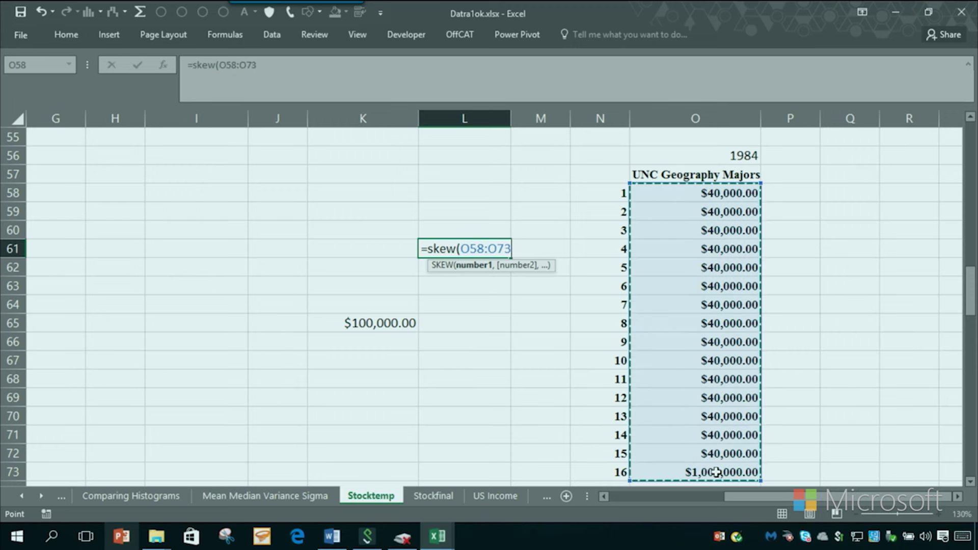